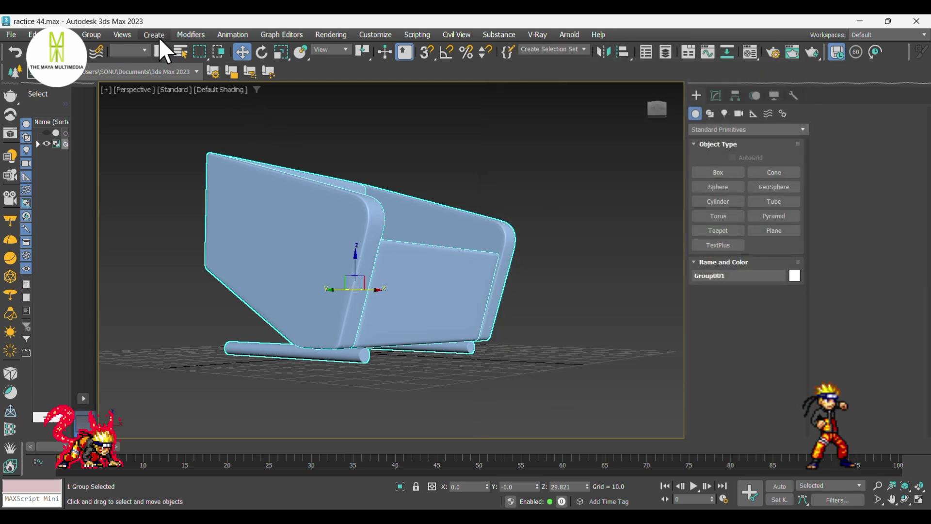
# Ungroup the armchair into its separate objects and clear the selection.
pyautogui.click(97, 36)
pyautogui.click(106, 68)
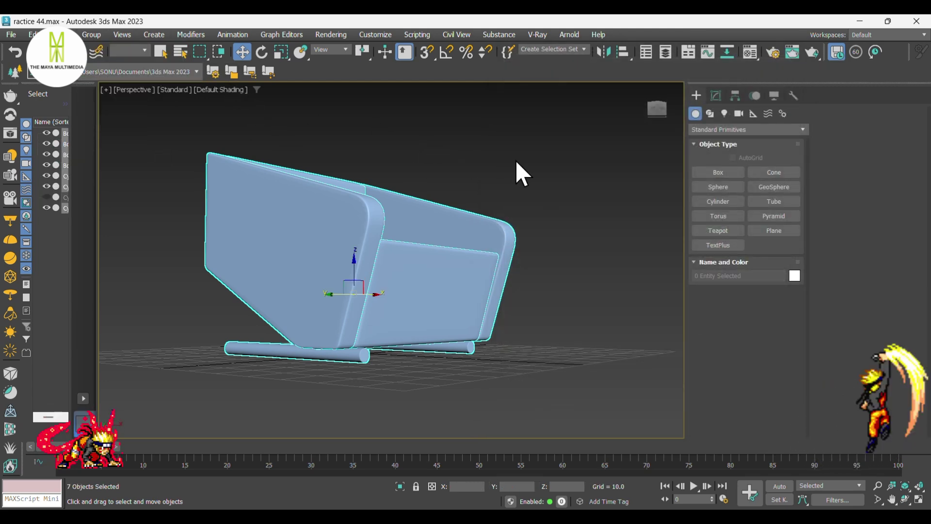
pyautogui.click(534, 218)
# Add a Material modifier to the four upholstered body pieces, leaving the tubular base parts out of the selection.
pyautogui.moveTo(208, 184); pyautogui.dragTo(155, 128)
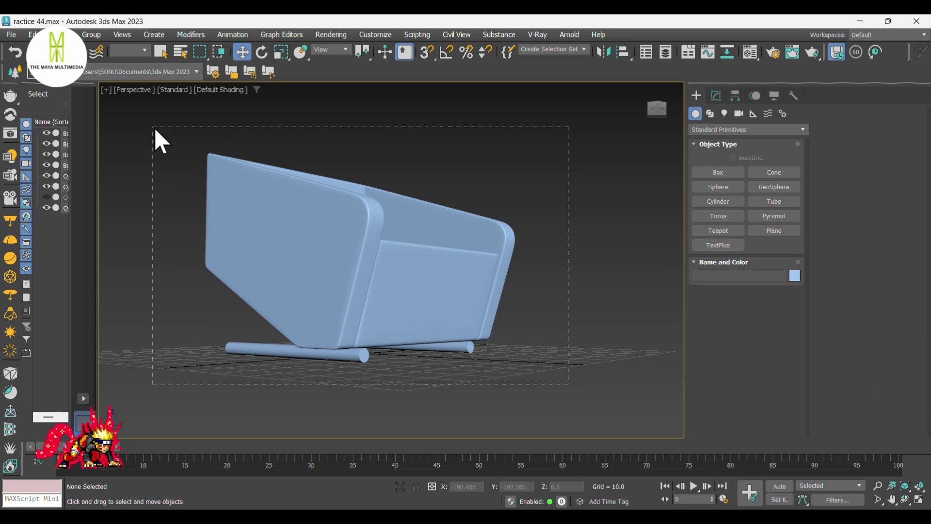
pyautogui.moveTo(537, 288); pyautogui.dragTo(257, 189)
pyautogui.keyDown('alt'); pyautogui.moveTo(324, 341); pyautogui.dragTo(431, 332, button='middle'); pyautogui.keyUp('alt')
pyautogui.keyDown('alt'); pyautogui.click(421, 298); pyautogui.keyUp('alt')
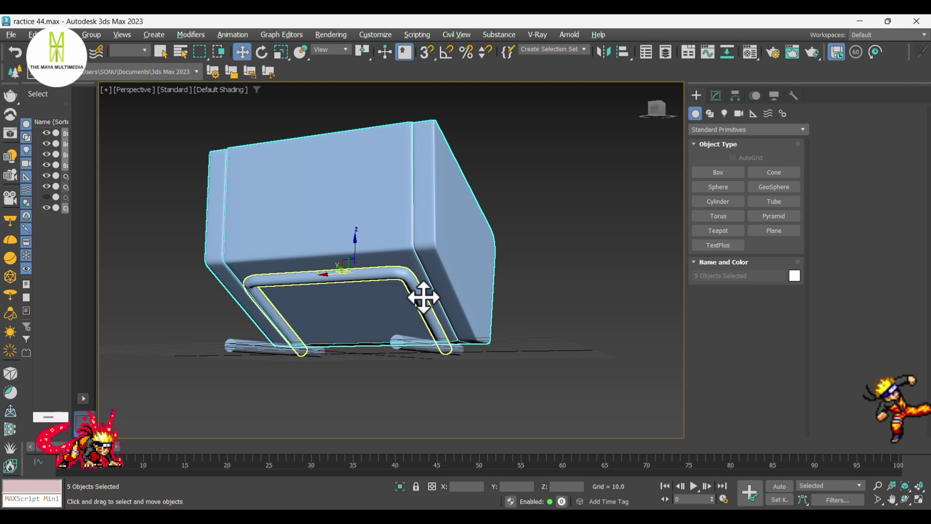
pyautogui.keyDown('alt'); pyautogui.moveTo(426, 291); pyautogui.dragTo(441, 335, button='middle'); pyautogui.keyUp('alt')
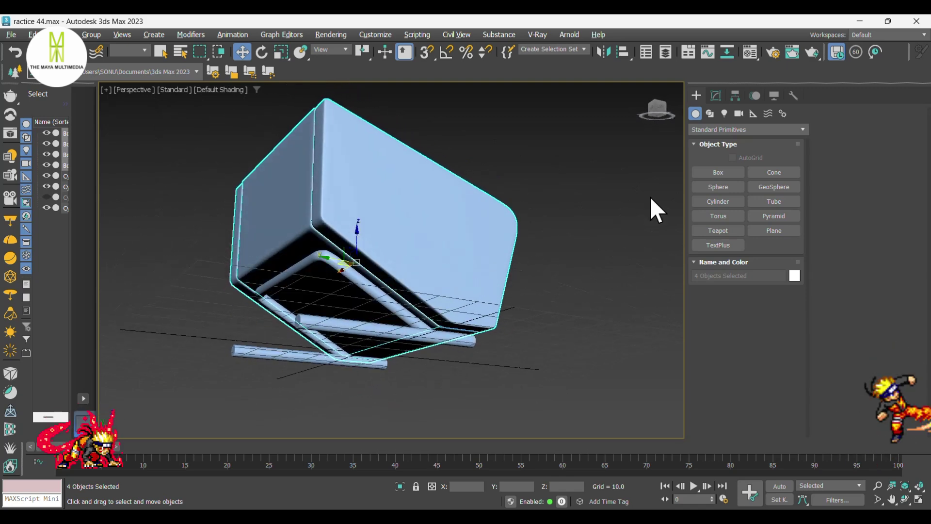
pyautogui.click(717, 95)
pyautogui.click(720, 125)
pyautogui.write('mat')
pyautogui.press('Return')
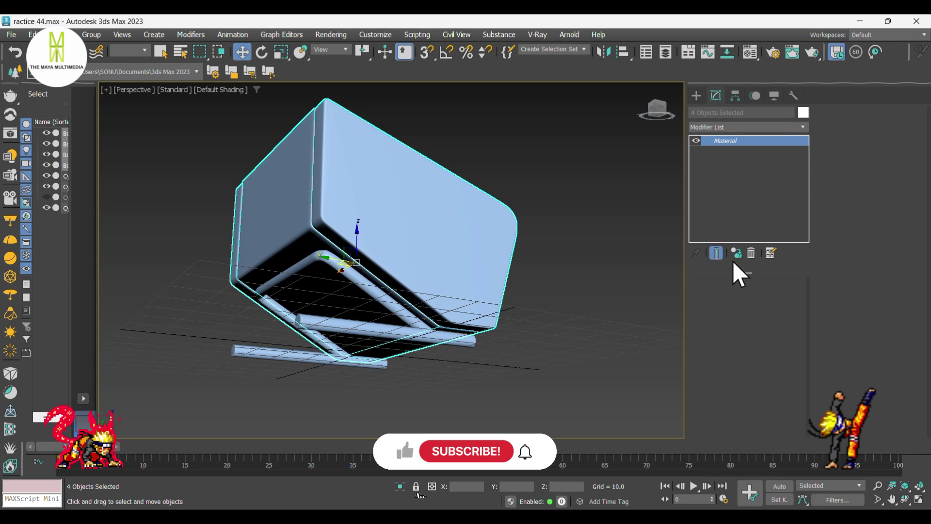
# Add a Material modifier to the three tubular base parts under the armchair.
pyautogui.keyDown('alt'); pyautogui.moveTo(443, 335); pyautogui.dragTo(453, 363, button='middle'); pyautogui.keyUp('alt')
pyautogui.click(453, 364)
pyautogui.click(415, 332)
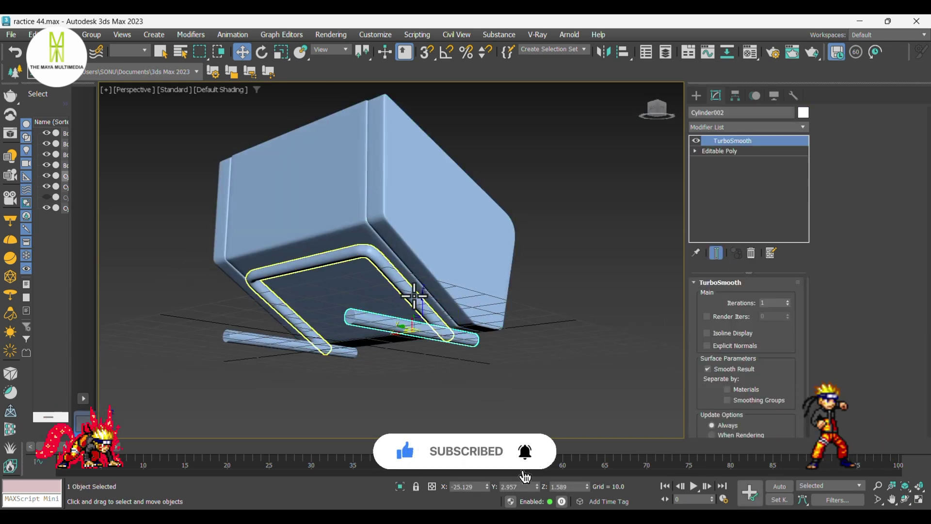
pyautogui.keyDown('ctrl'); pyautogui.click(415, 294); pyautogui.keyUp('ctrl')
pyautogui.keyDown('ctrl'); pyautogui.click(266, 343); pyautogui.keyUp('ctrl')
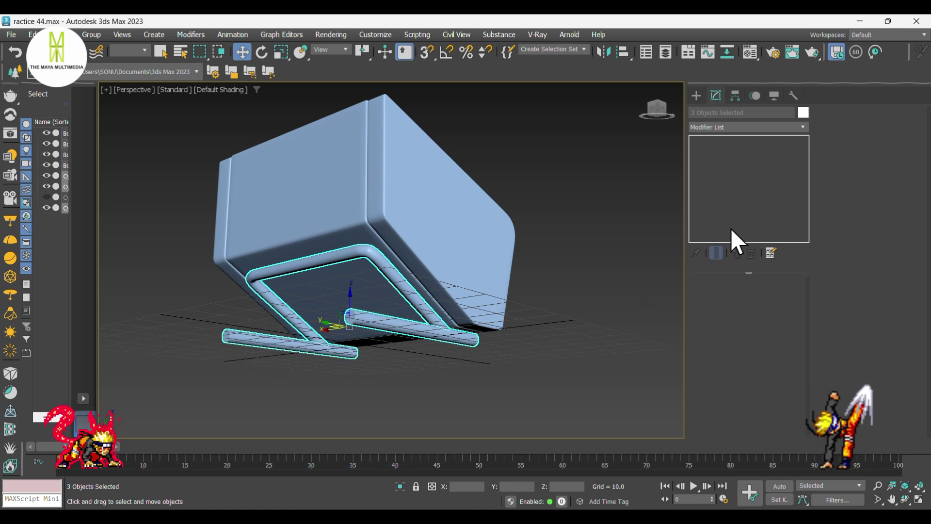
pyautogui.click(726, 127)
pyautogui.scroll(-5, 723, 124)
pyautogui.scroll(-10, 723, 124)
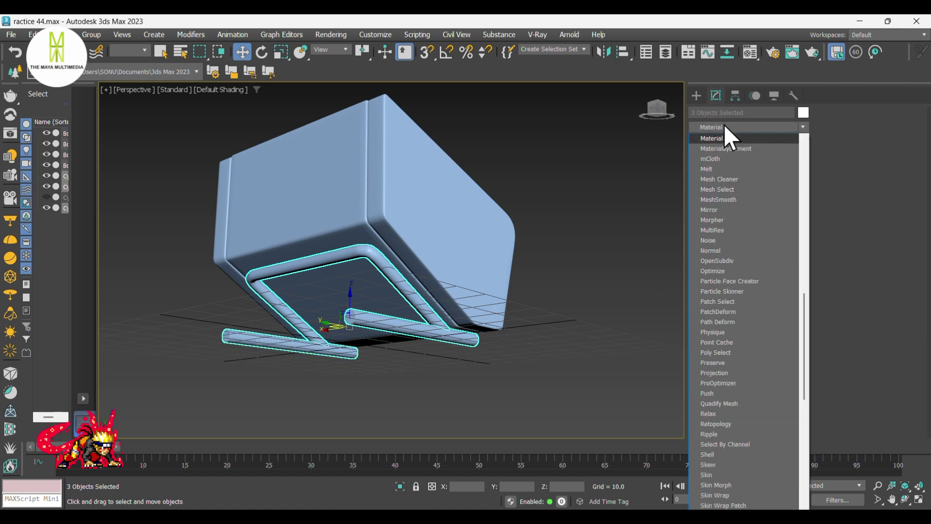
pyautogui.click(723, 127)
# Set the base parts' Material ID to 2 and clear the selection.
pyautogui.doubleClick(752, 301)
pyautogui.write('2')
pyautogui.press('Return')
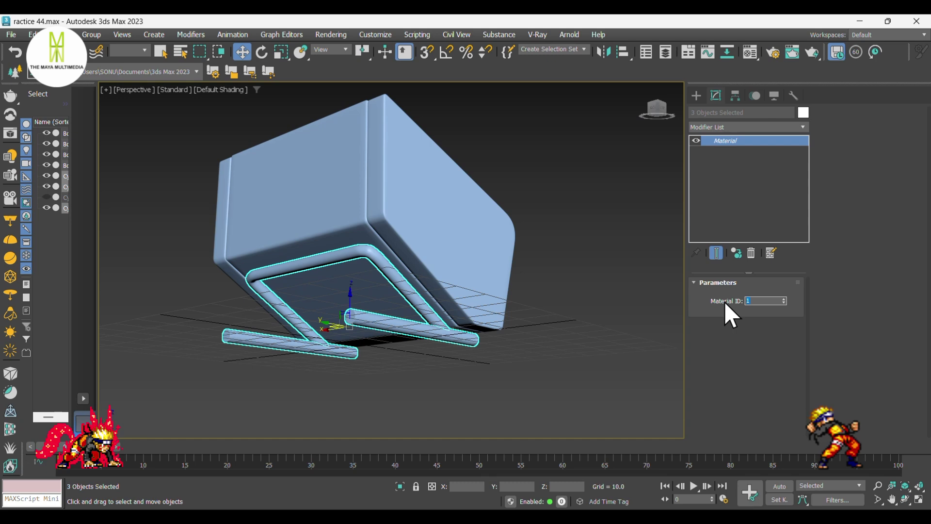
pyautogui.click(656, 323)
pyautogui.keyDown('alt'); pyautogui.moveTo(601, 278); pyautogui.dragTo(577, 274, button='middle'); pyautogui.keyUp('alt')
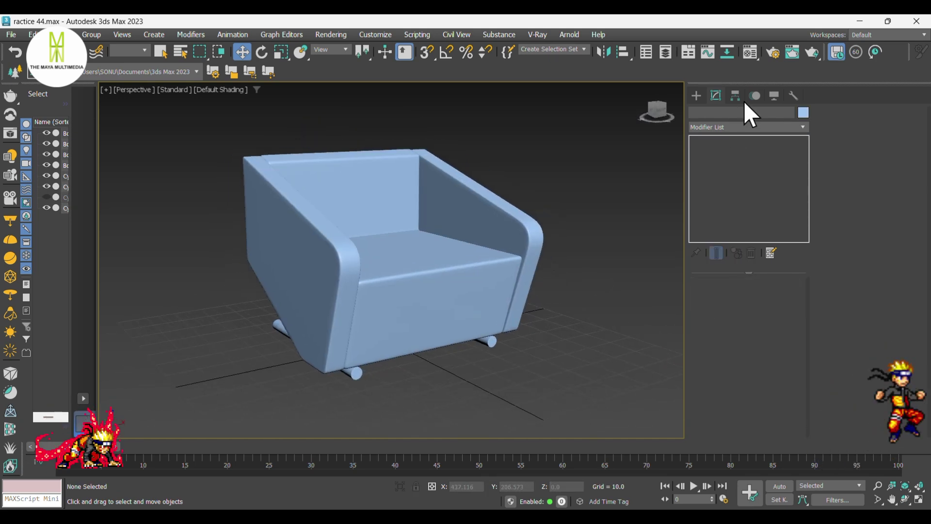
# Turn the first Material Editor sample into a Multi/Sub-Object material, discarding the old material.
pyautogui.click(751, 53)
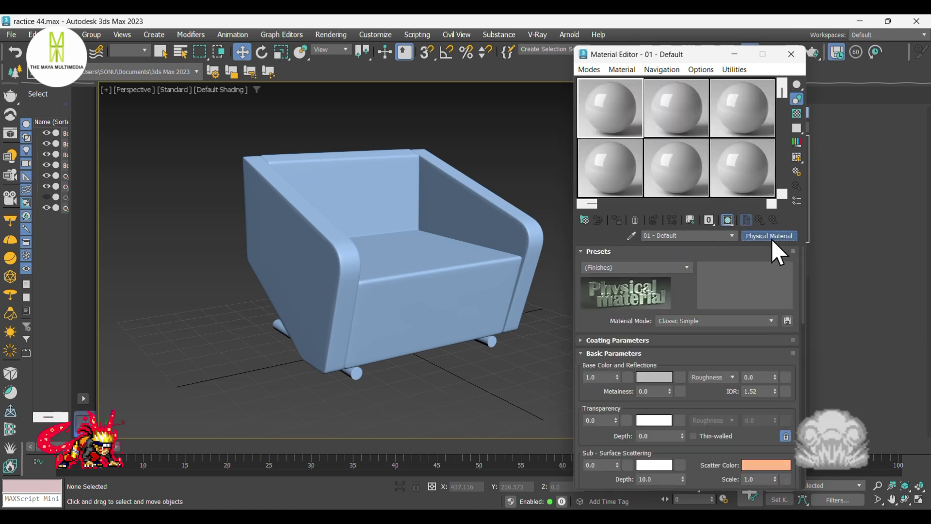
pyautogui.click(771, 236)
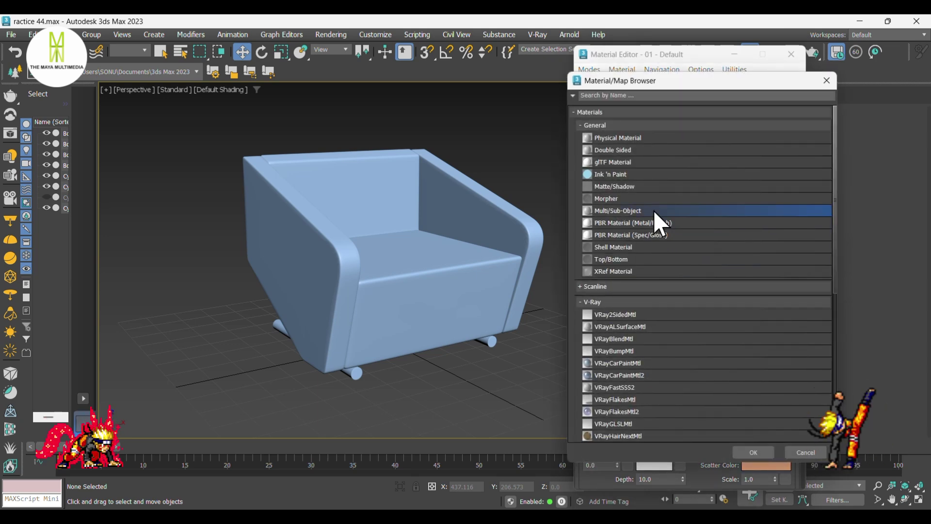
pyautogui.click(754, 451)
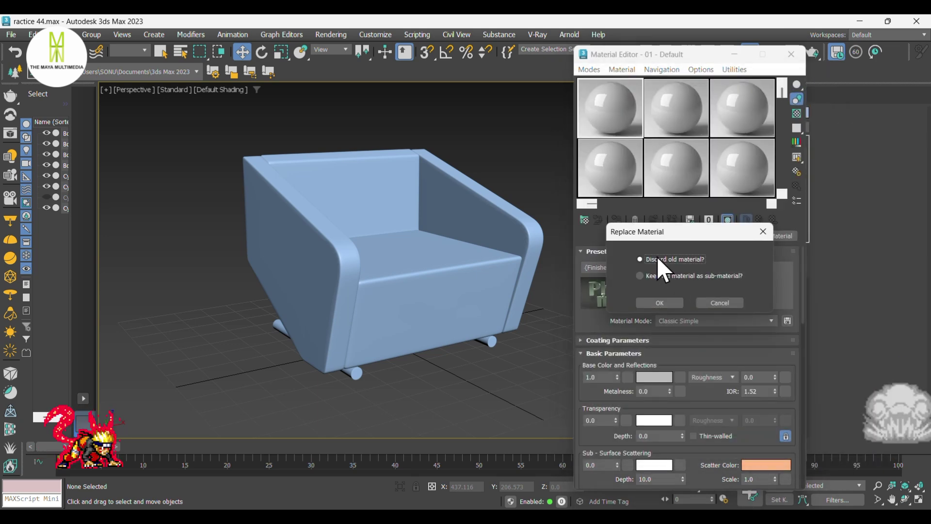
pyautogui.click(659, 303)
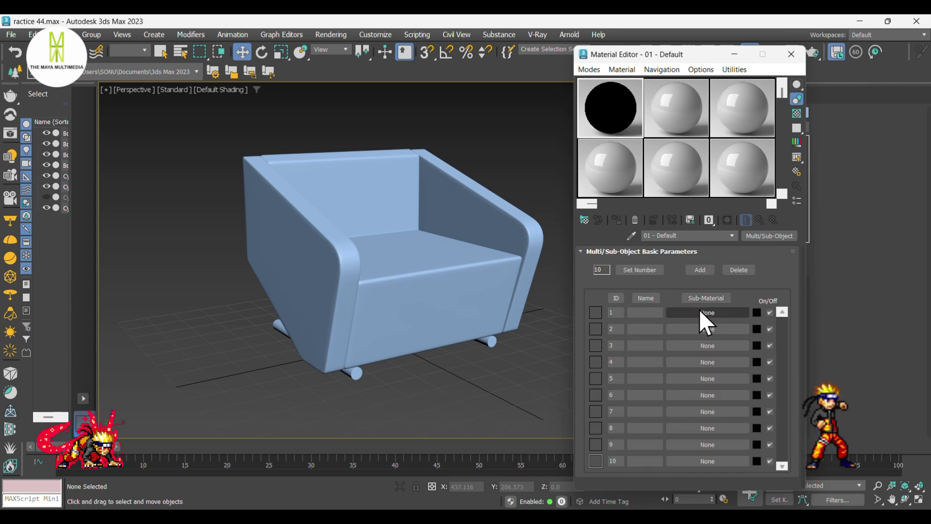
# Assign a VRayMtl as the sub-material for ID 1.
pyautogui.click(699, 310)
pyautogui.scroll(-3, 654, 348)
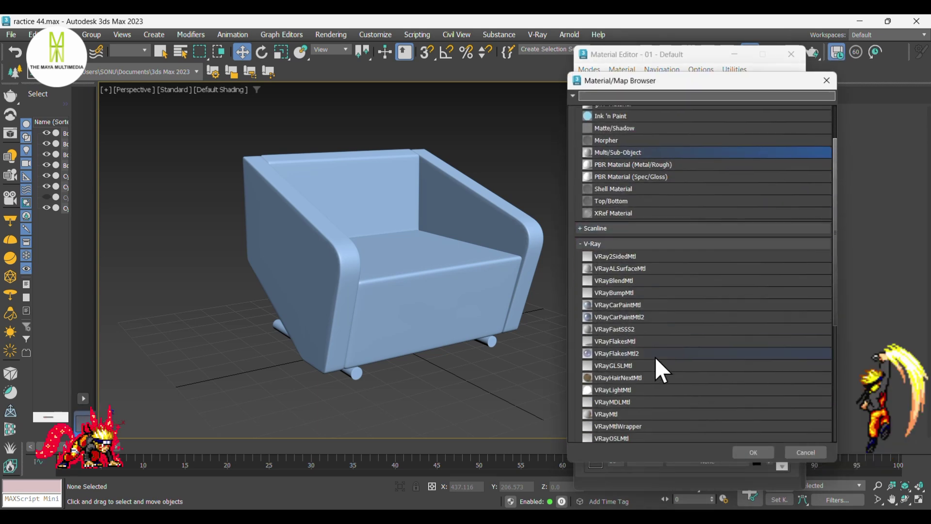
pyautogui.click(650, 413)
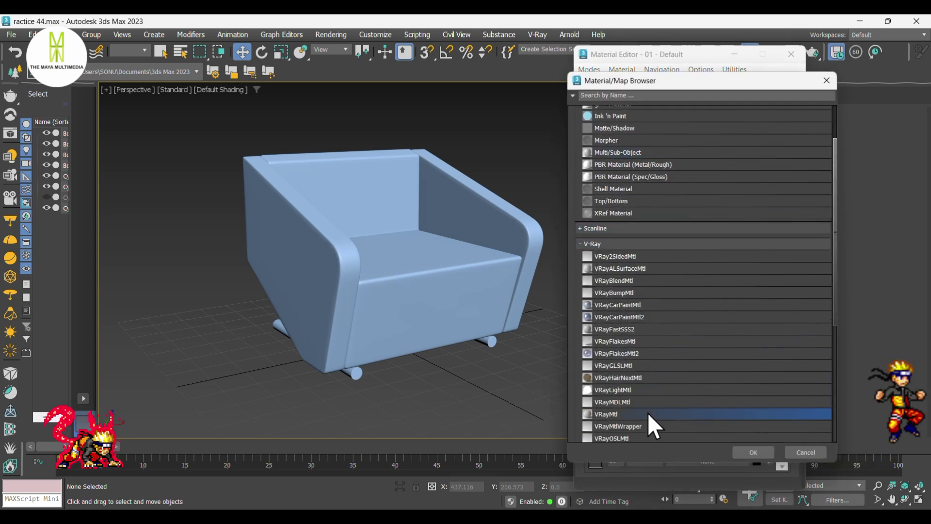
pyautogui.click(754, 452)
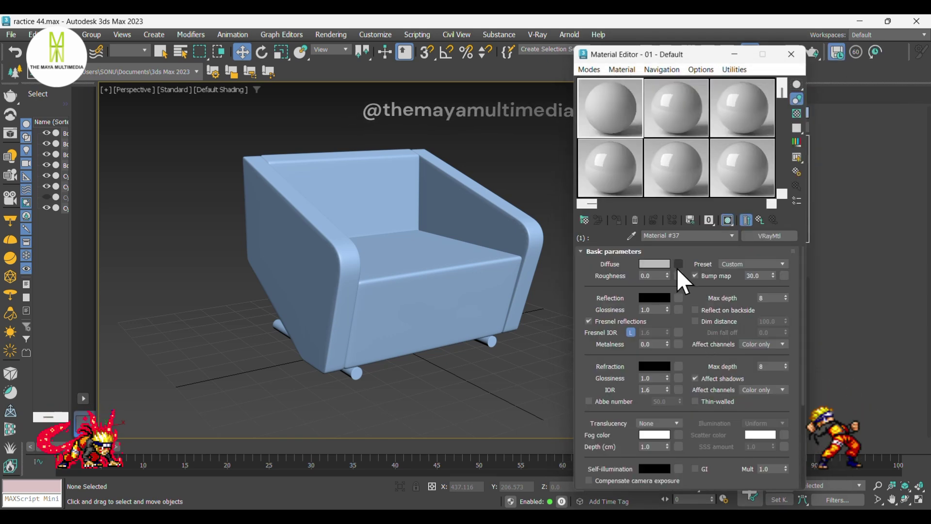
# Choose a Bitmap map for the diffuse colour of the ID 1 sub-material.
pyautogui.click(678, 263)
pyautogui.scroll(-6, 675, 282)
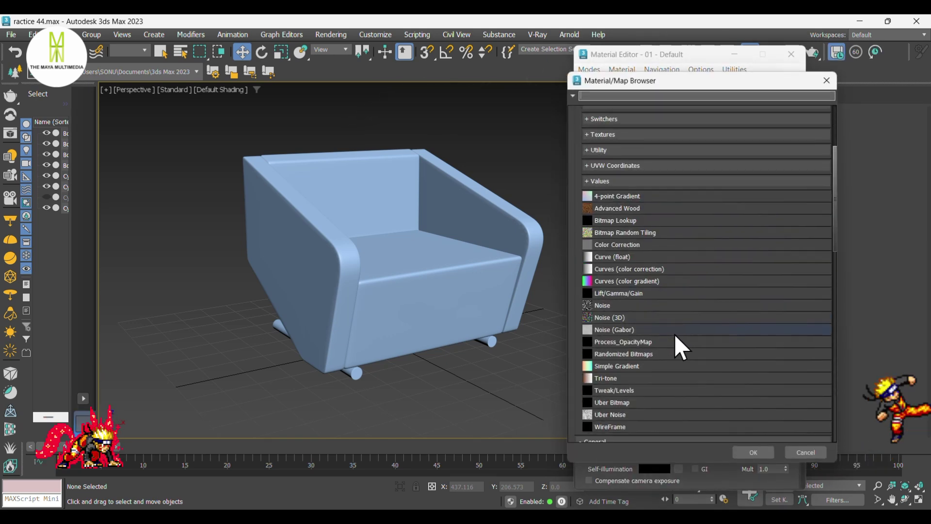
pyautogui.click(648, 397)
pyautogui.click(753, 452)
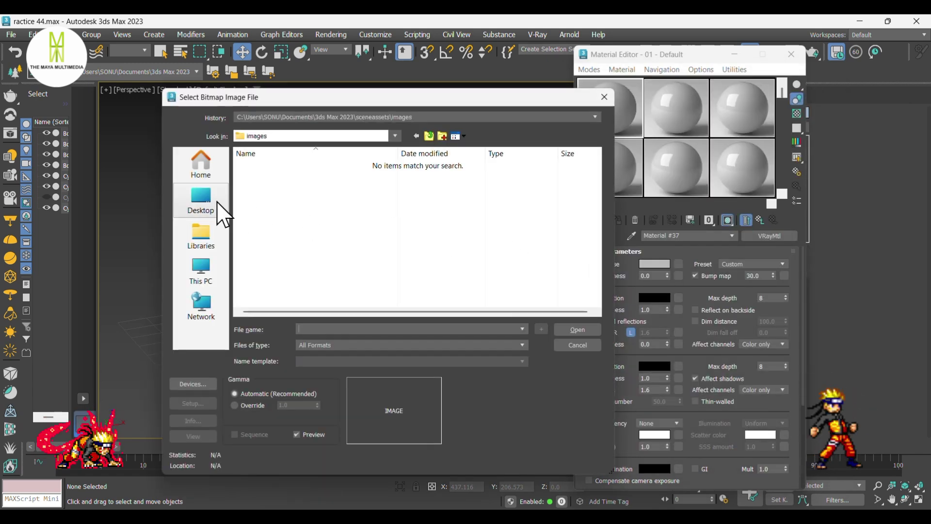
pyautogui.click(217, 206)
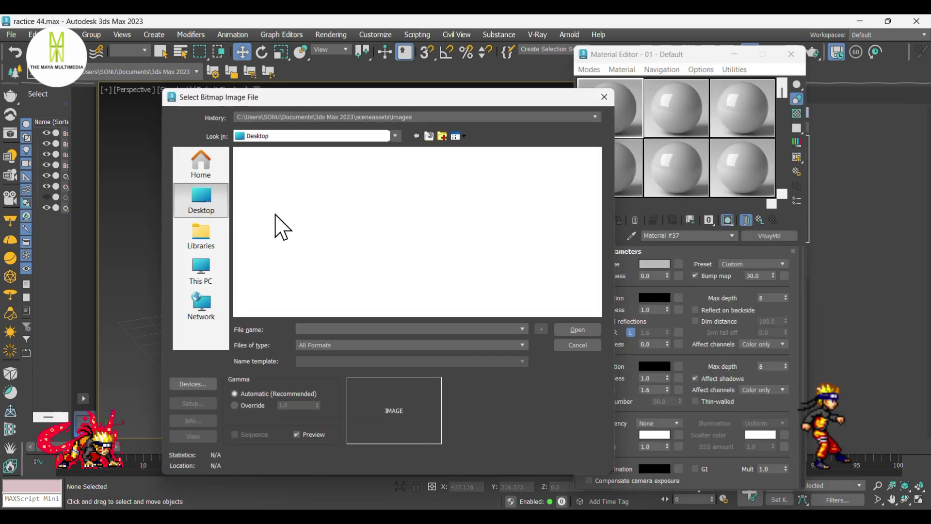
pyautogui.doubleClick(289, 232)
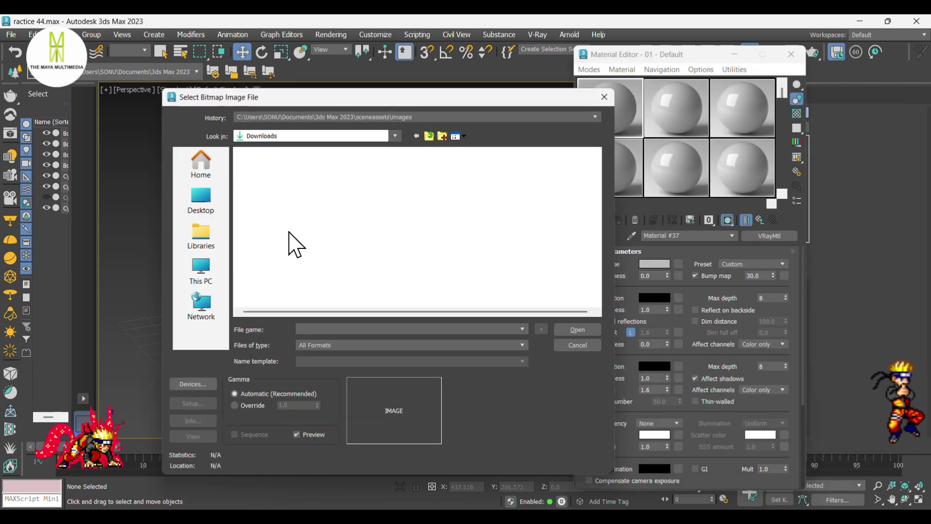
pyautogui.doubleClick(298, 196)
pyautogui.doubleClick(250, 179)
pyautogui.scroll(-1, 332, 254)
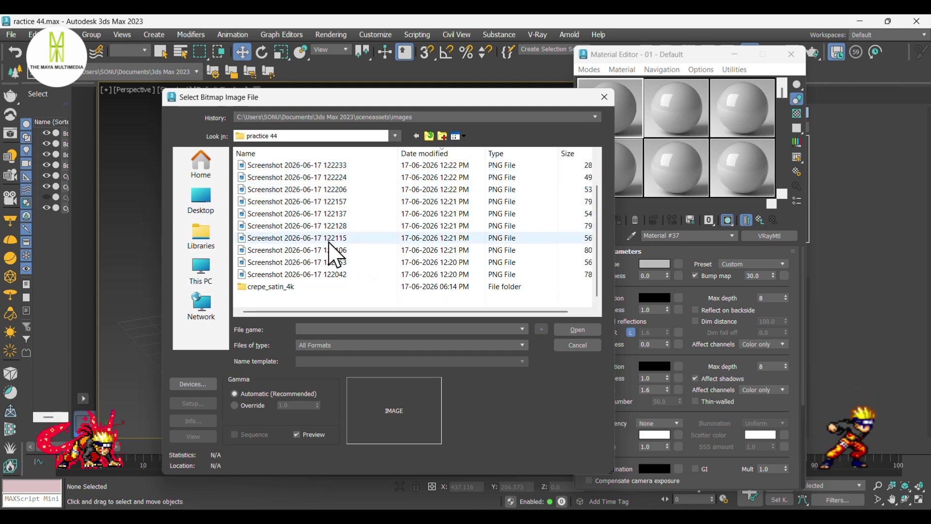
pyautogui.doubleClick(328, 290)
pyautogui.doubleClick(297, 170)
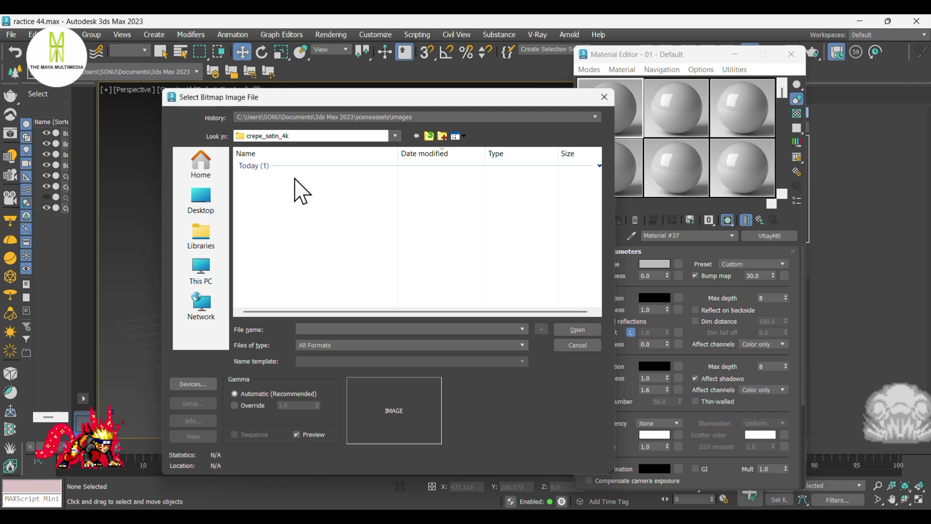
pyautogui.click(273, 168)
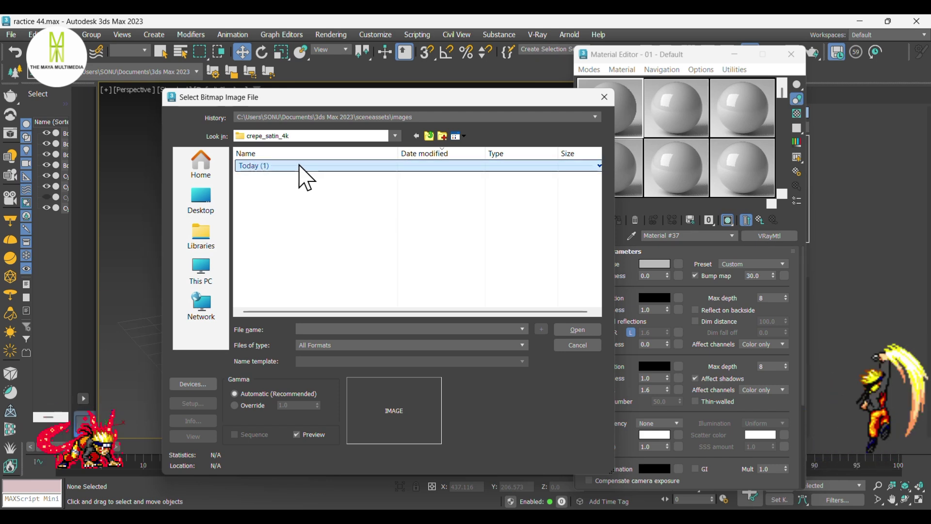
# Load crepe_satin_diff_4k from the textures folder of crepe_satin_4k in Downloads, work, practice 44 as the diffuse bitmap.
pyautogui.click(206, 206)
pyautogui.doubleClick(272, 217)
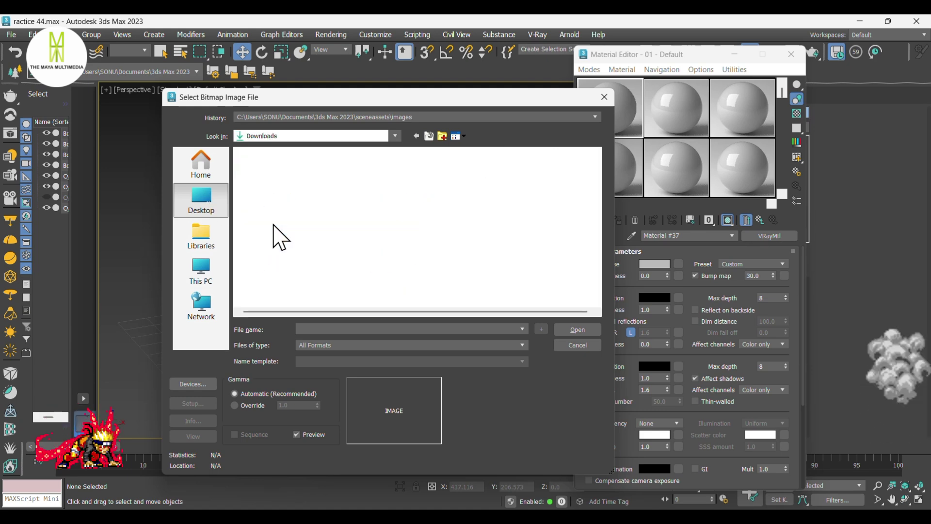
pyautogui.doubleClick(271, 190)
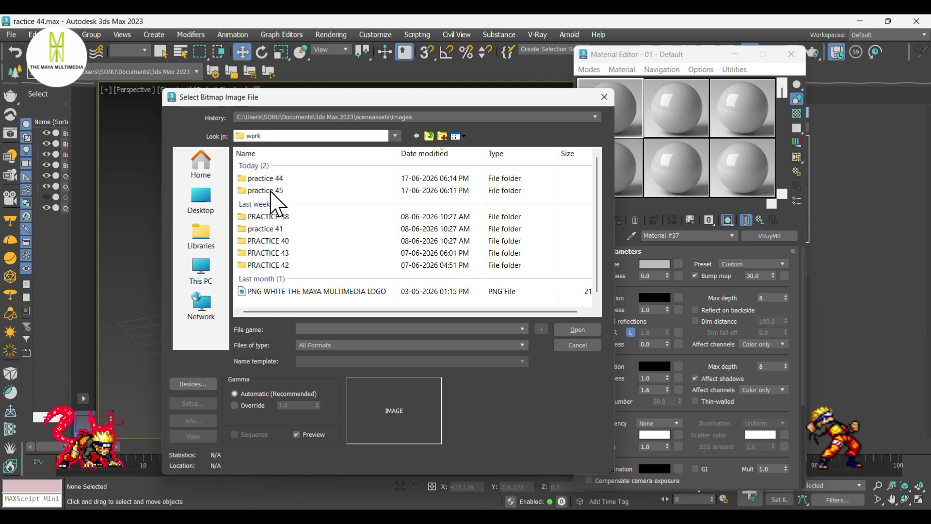
pyautogui.doubleClick(284, 179)
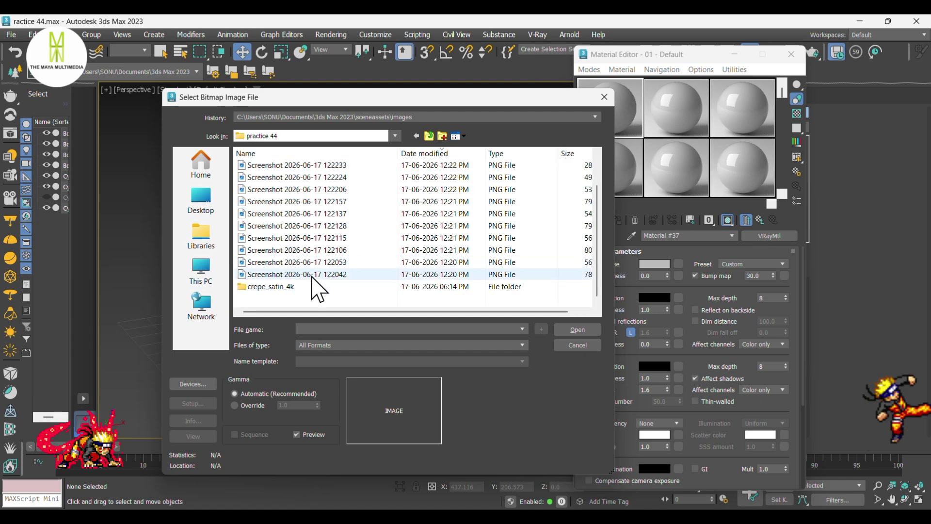
pyautogui.doubleClick(310, 283)
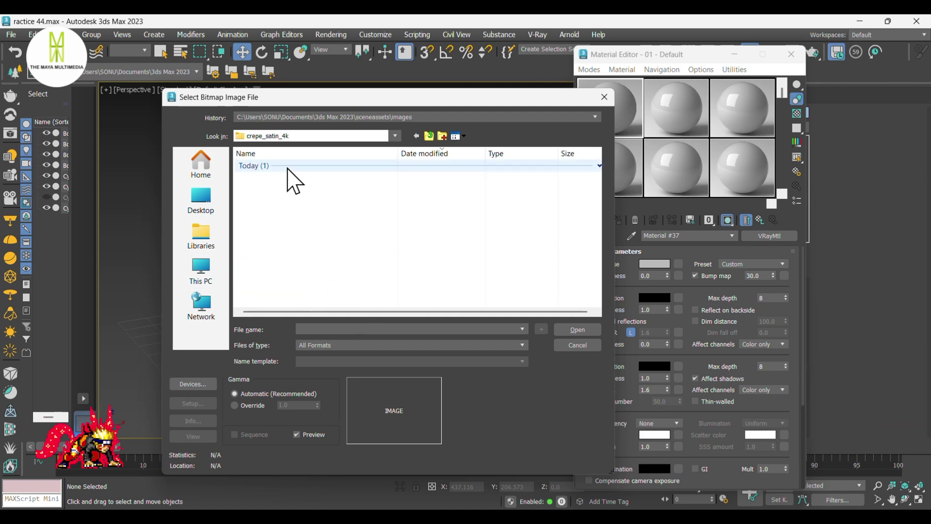
pyautogui.click(257, 175)
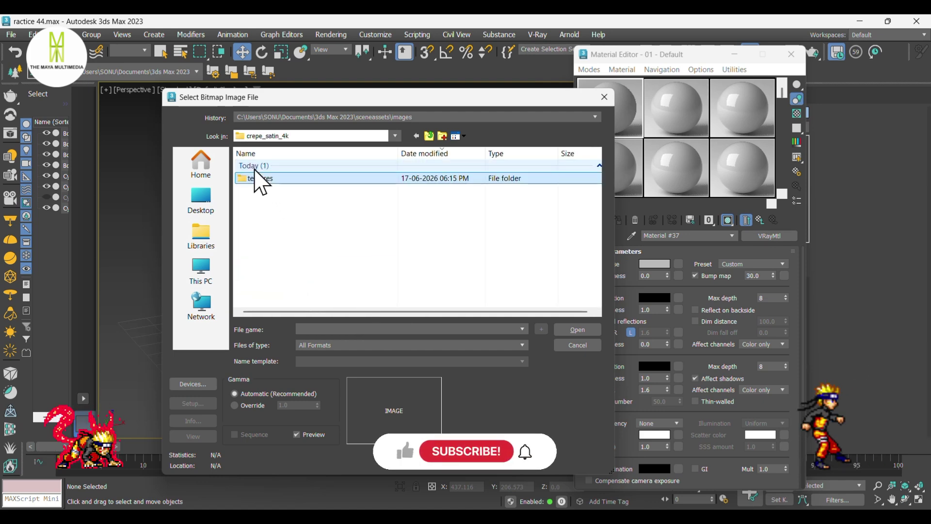
pyautogui.doubleClick(256, 174)
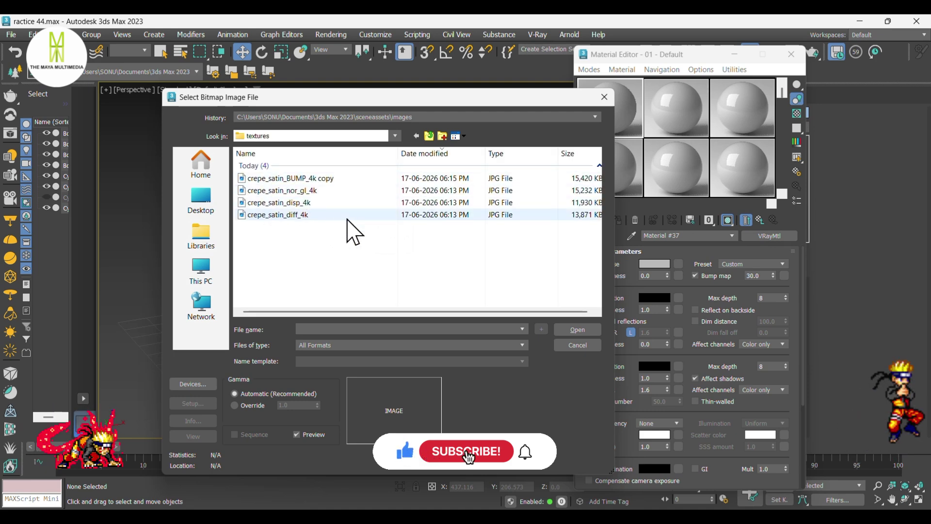
pyautogui.click(326, 215)
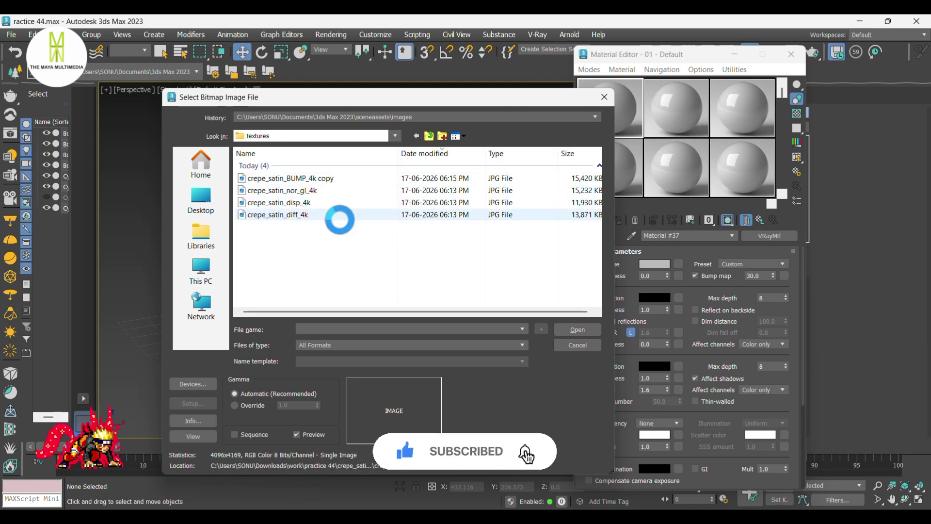
pyautogui.click(577, 329)
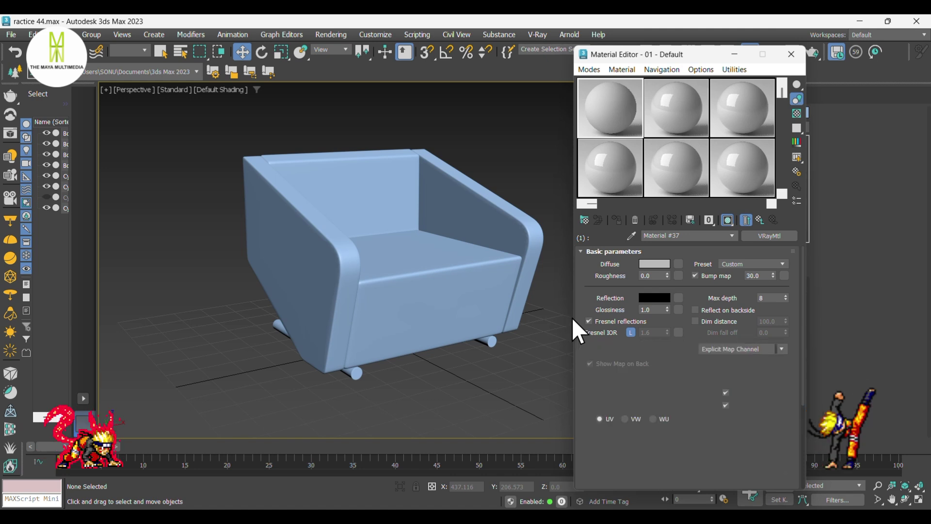
# Open an enlarged preview of the first sample and set the ID 1 sub-material's reflection colour to white.
pyautogui.doubleClick(620, 117)
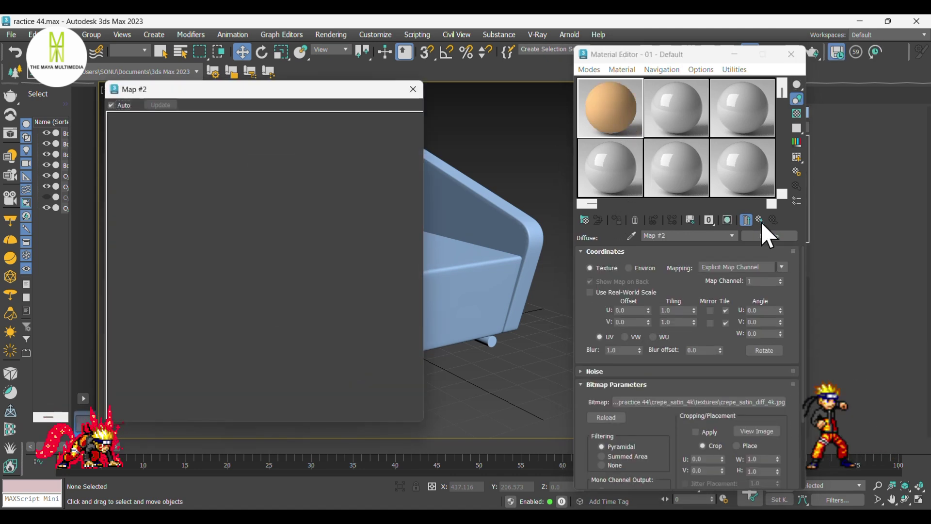
pyautogui.click(760, 221)
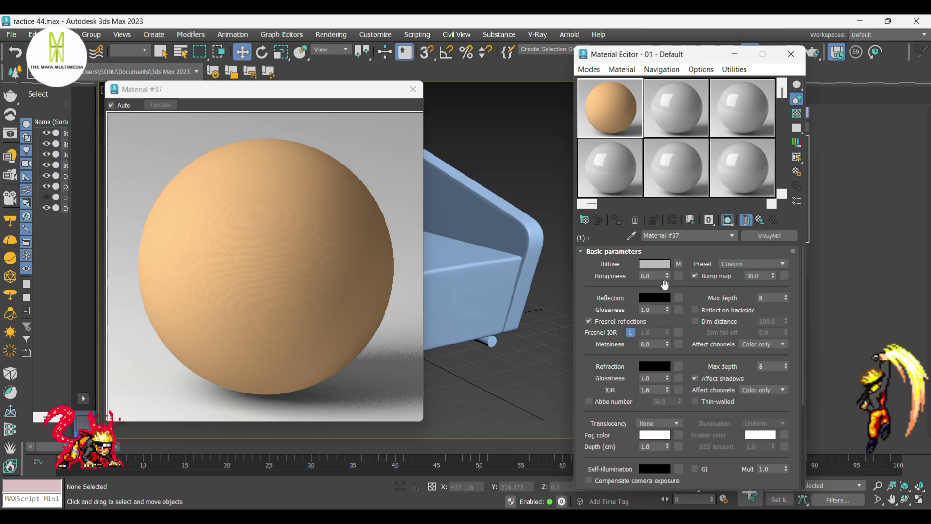
pyautogui.click(658, 299)
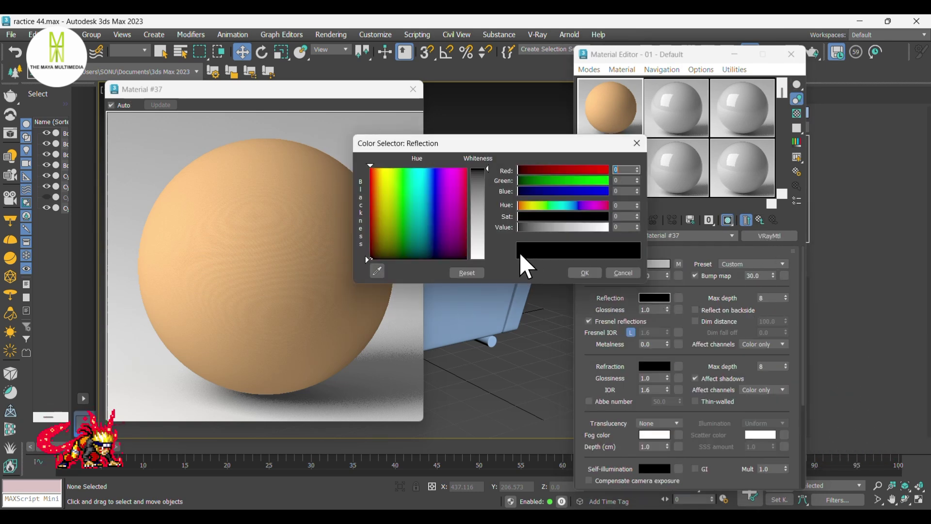
pyautogui.moveTo(481, 219); pyautogui.dragTo(492, 259)
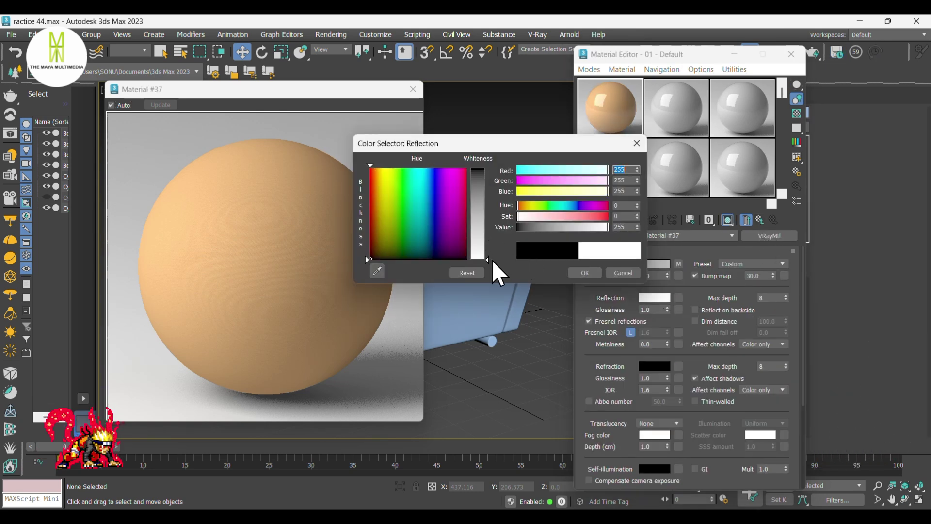
pyautogui.click(581, 273)
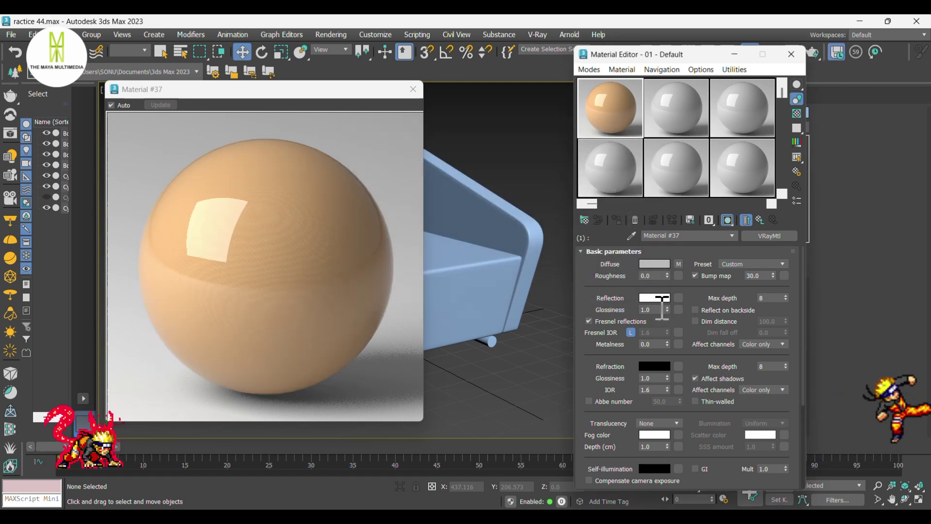
# Set the sub-material's reflection glossiness to 0.4 and unlock its Fresnel IOR.
pyautogui.write('0.4')
pyautogui.press('Return')
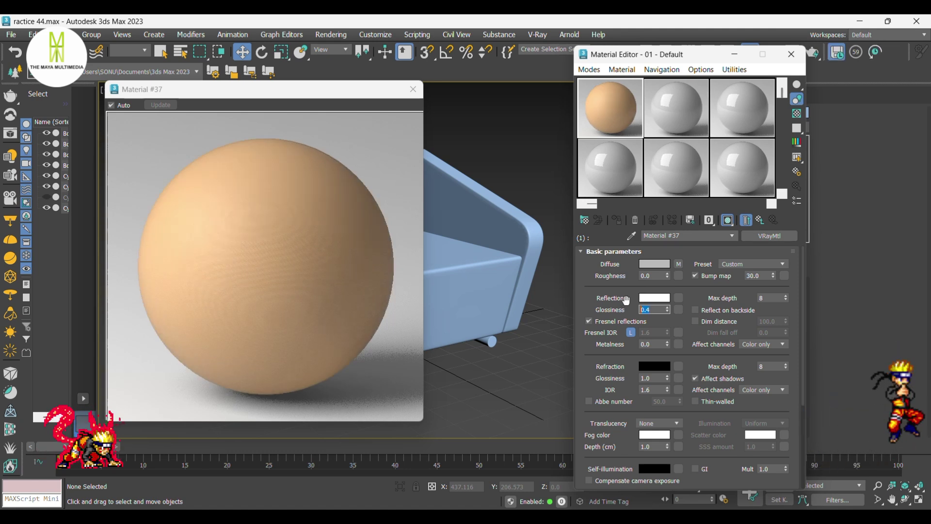
pyautogui.click(630, 332)
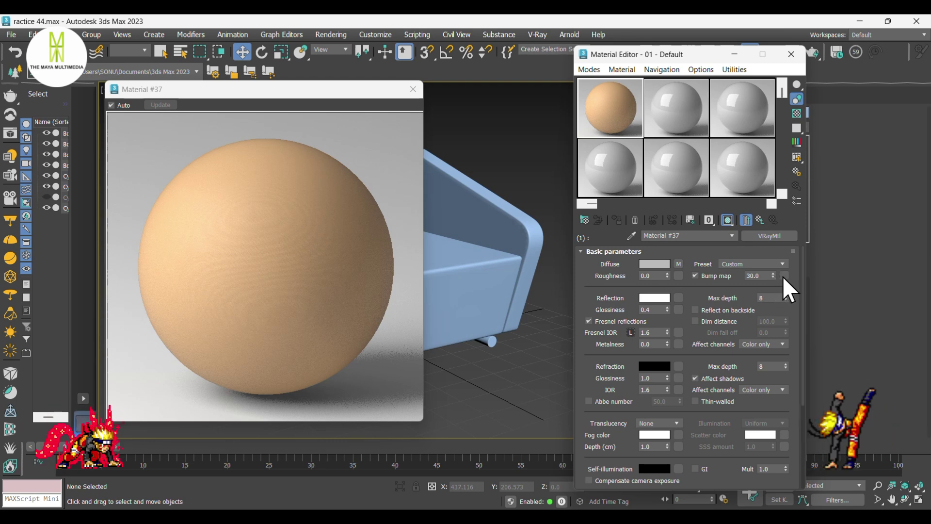
# Assign a VRayNormalMap to the bump map slot of the ID 1 sub-material.
pyautogui.click(784, 275)
pyautogui.scroll(-12, 670, 354)
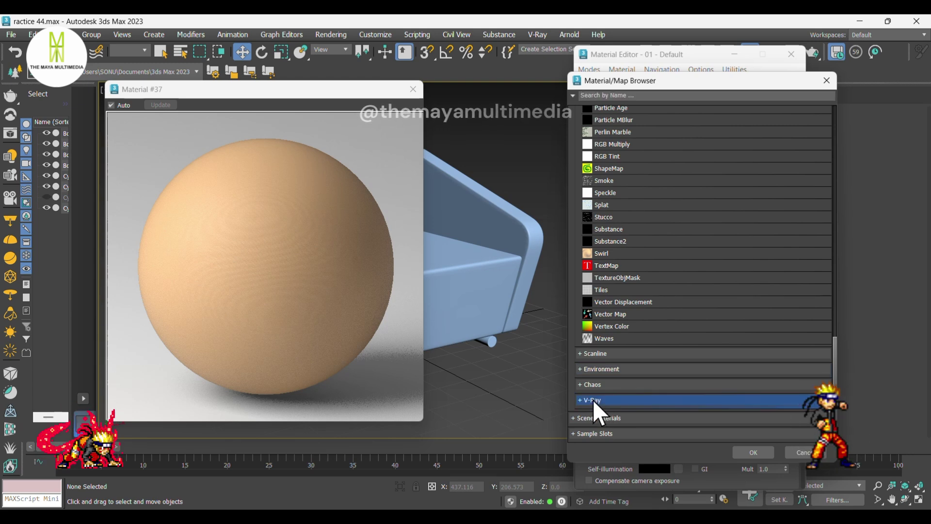
pyautogui.click(650, 400)
pyautogui.scroll(-3, 656, 378)
pyautogui.scroll(-2, 655, 368)
pyautogui.click(647, 386)
pyautogui.click(751, 451)
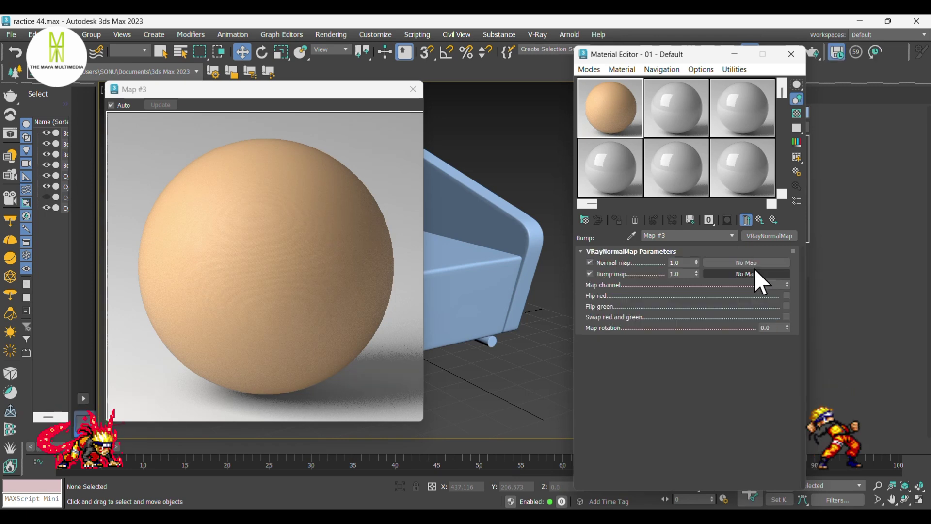
# Load crepe_satin_nor_gl_4k as a Bitmap in the normal map slot of the VRayNormalMap.
pyautogui.click(754, 262)
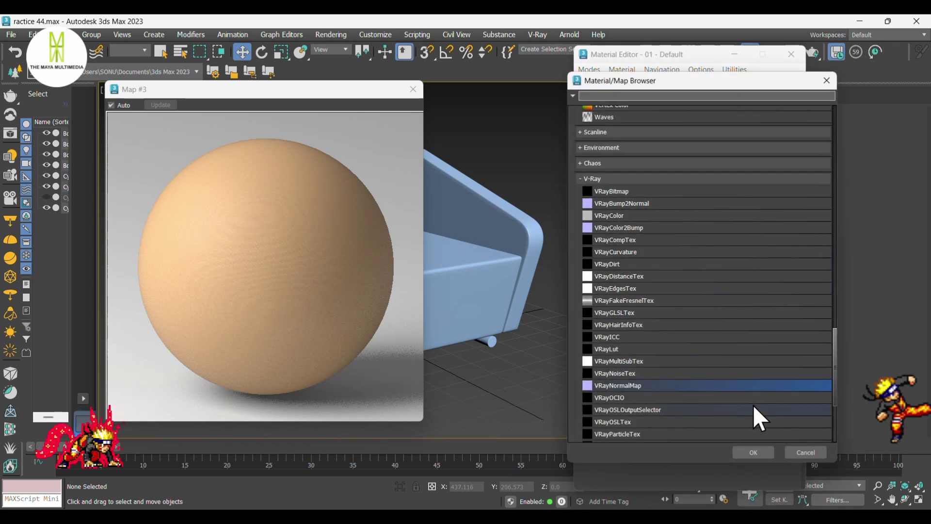
pyautogui.scroll(7, 746, 383)
pyautogui.scroll(10, 740, 360)
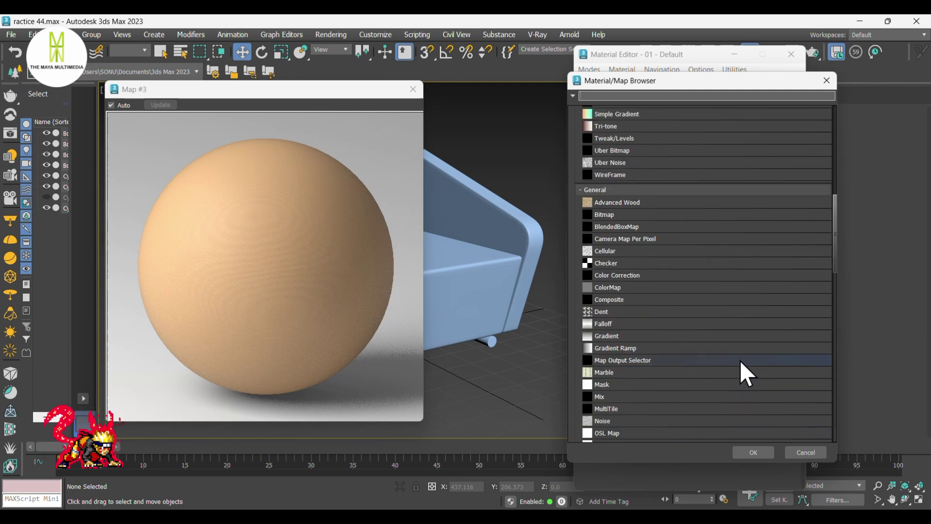
pyautogui.click(653, 271)
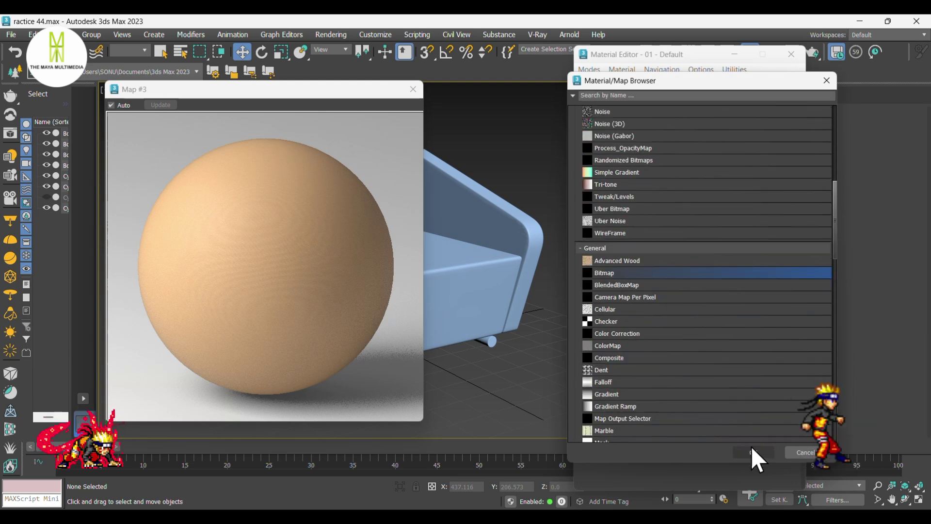
pyautogui.click(753, 452)
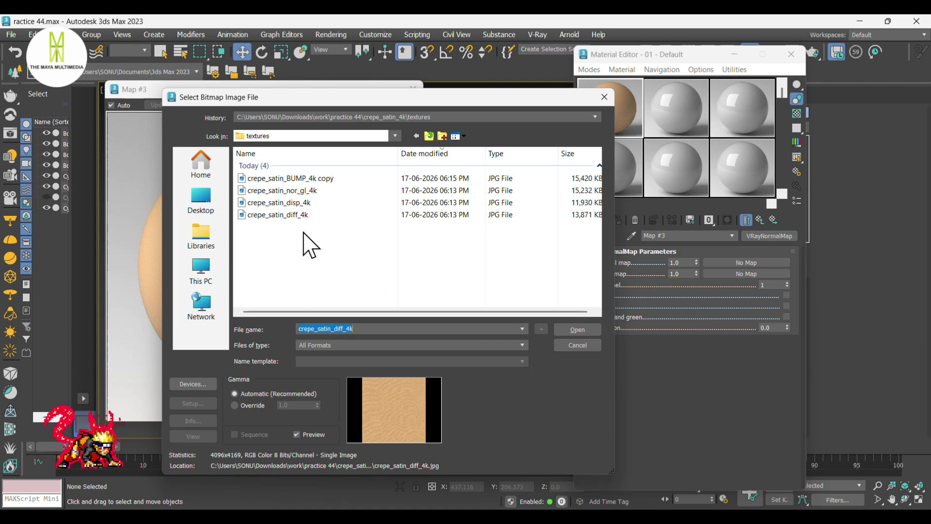
pyautogui.click(314, 191)
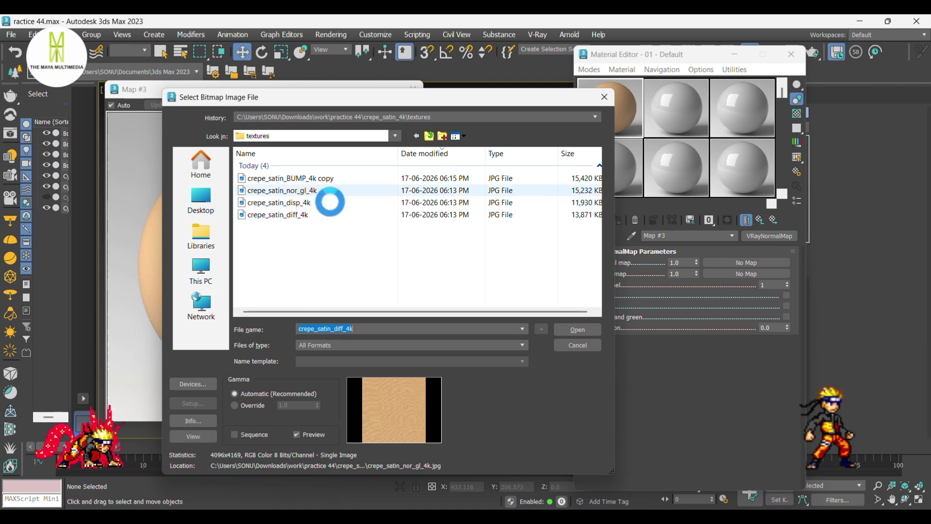
pyautogui.click(576, 329)
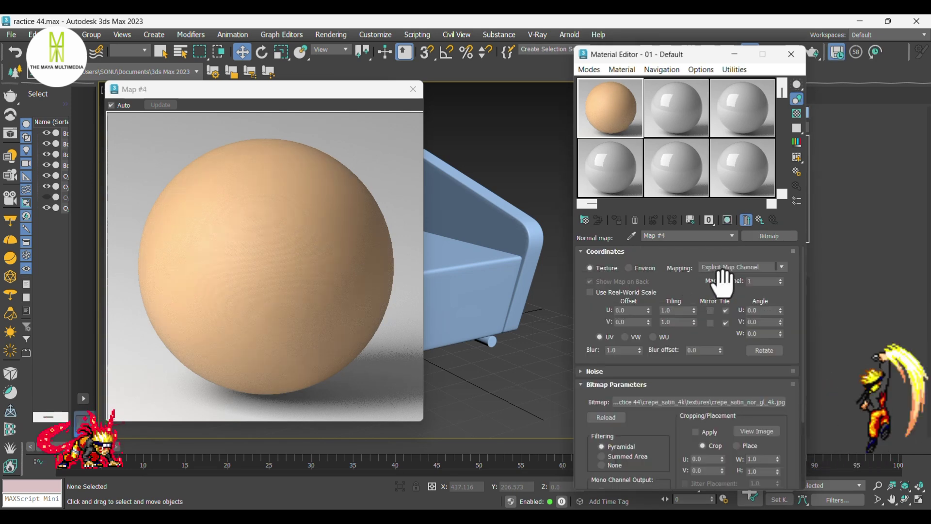
pyautogui.click(760, 220)
# Load crepe_satin_BUMP_4k copy as a Bitmap in the bump map slot of the VRayNormalMap.
pyautogui.click(749, 271)
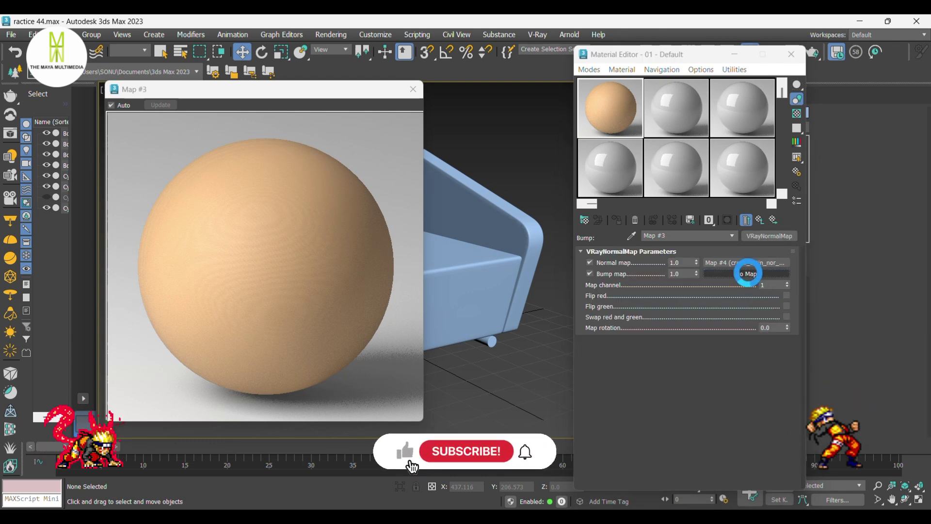
pyautogui.click(753, 452)
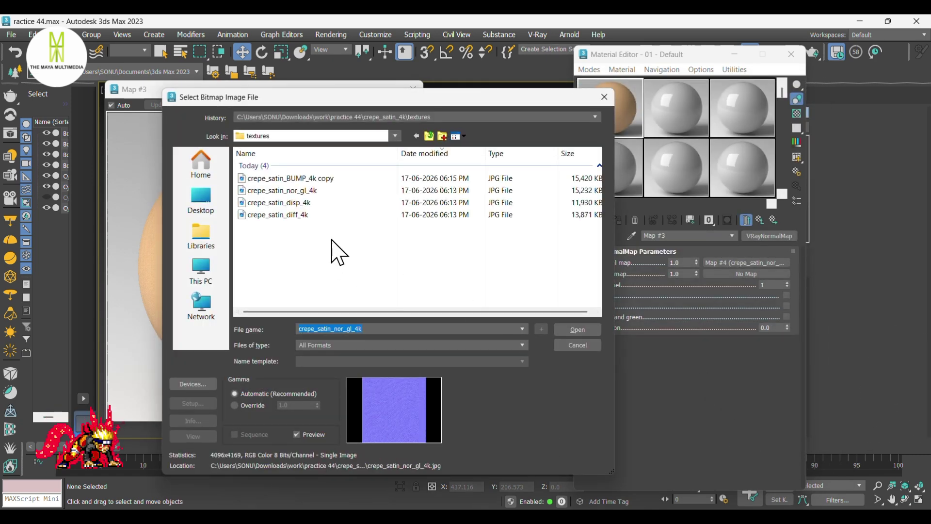
pyautogui.click(334, 179)
pyautogui.click(574, 328)
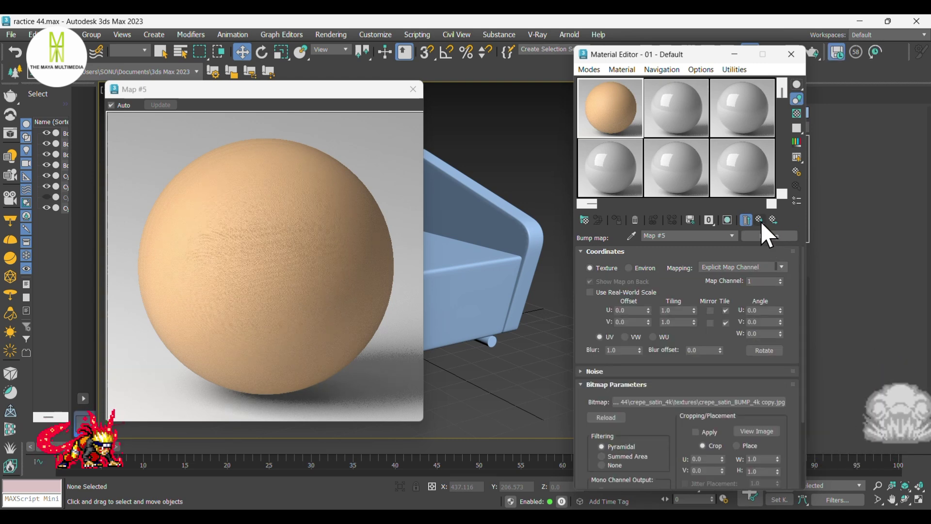
pyautogui.click(760, 220)
# Set the VRayNormalMap's normal map multiplier to 0.2 and its bump map multiplier to 0.35.
pyautogui.moveTo(688, 264); pyautogui.dragTo(651, 262)
pyautogui.write('0.2')
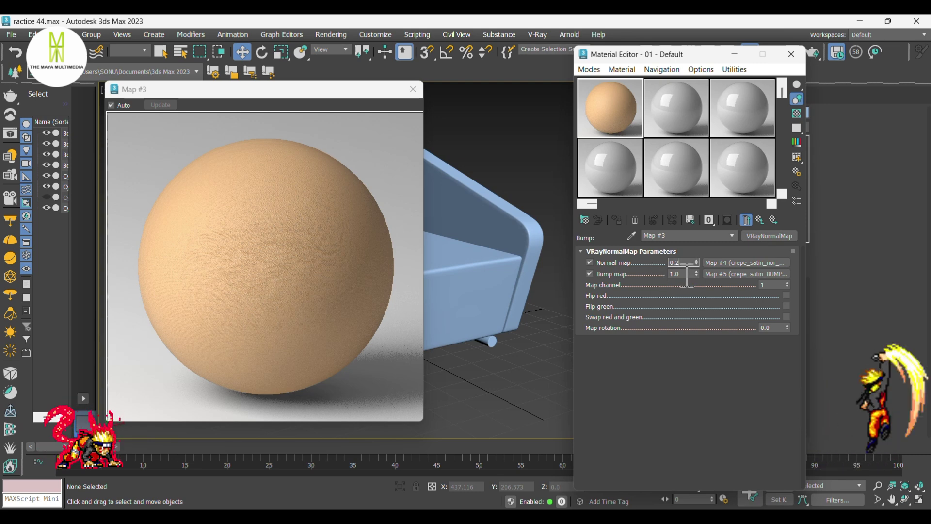
pyautogui.press('Tab')
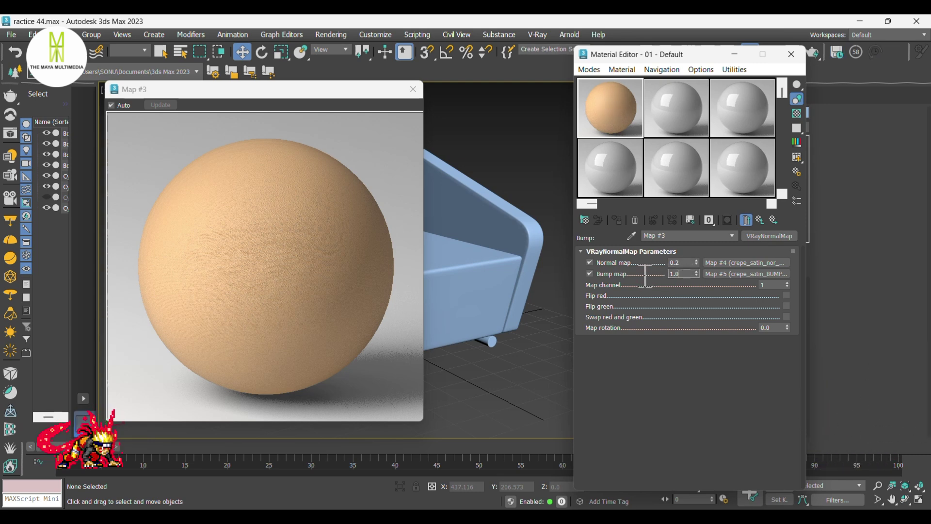
pyautogui.write('0.')
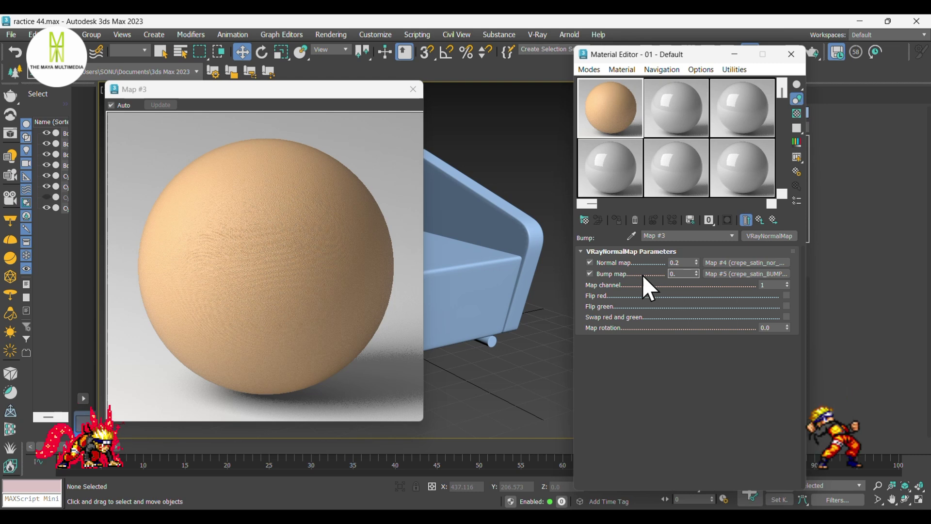
pyautogui.write('35')
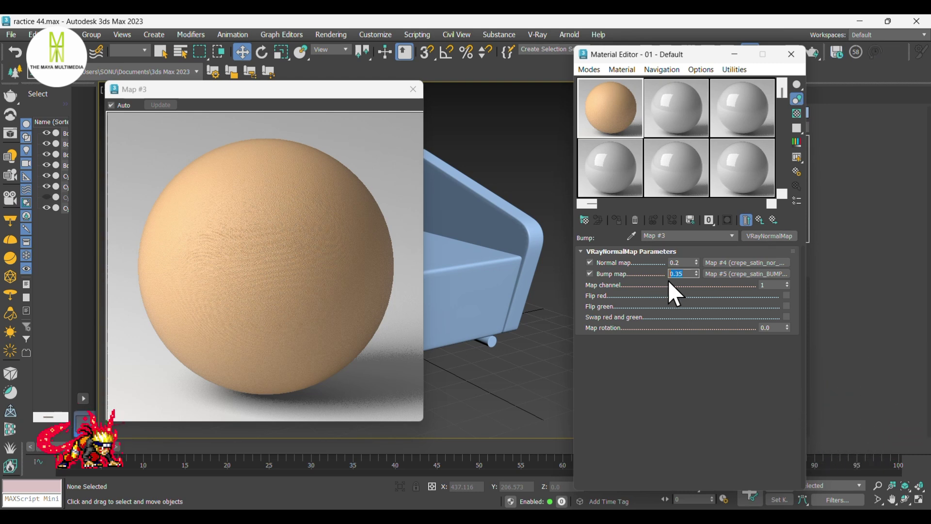
pyautogui.click(759, 221)
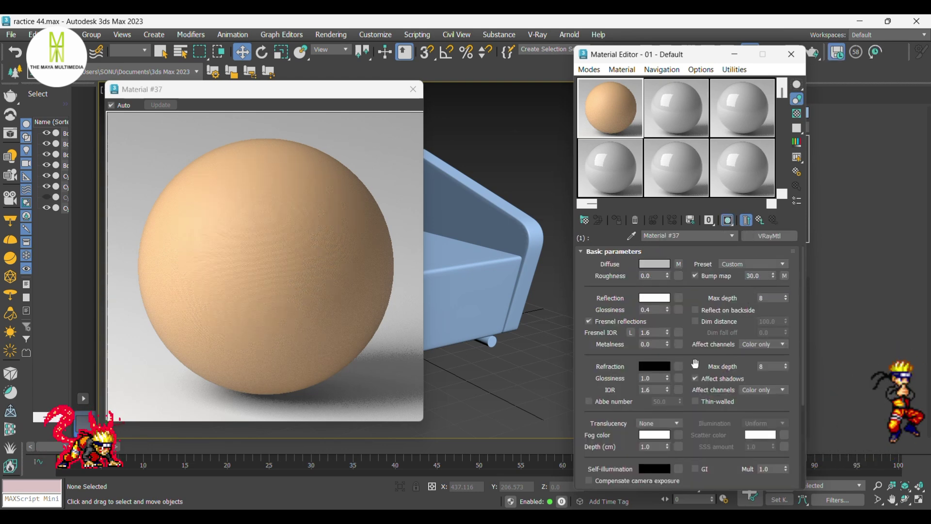
# Load crepe_satin_disp_4k as a Bitmap in the Displace map slot of the ID 1 sub-material.
pyautogui.scroll(-5, 678, 374)
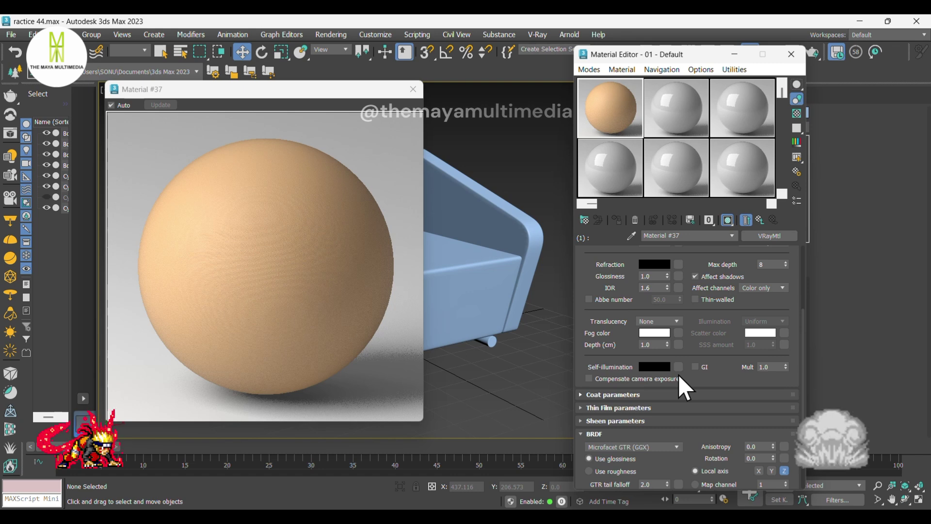
pyautogui.scroll(3, 678, 374)
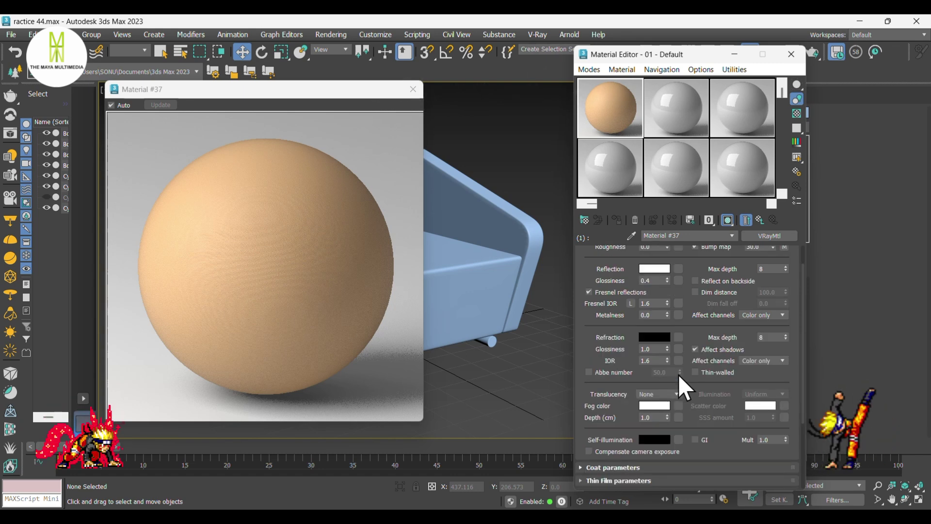
pyautogui.scroll(-4, 616, 469)
pyautogui.click(594, 483)
pyautogui.click(739, 298)
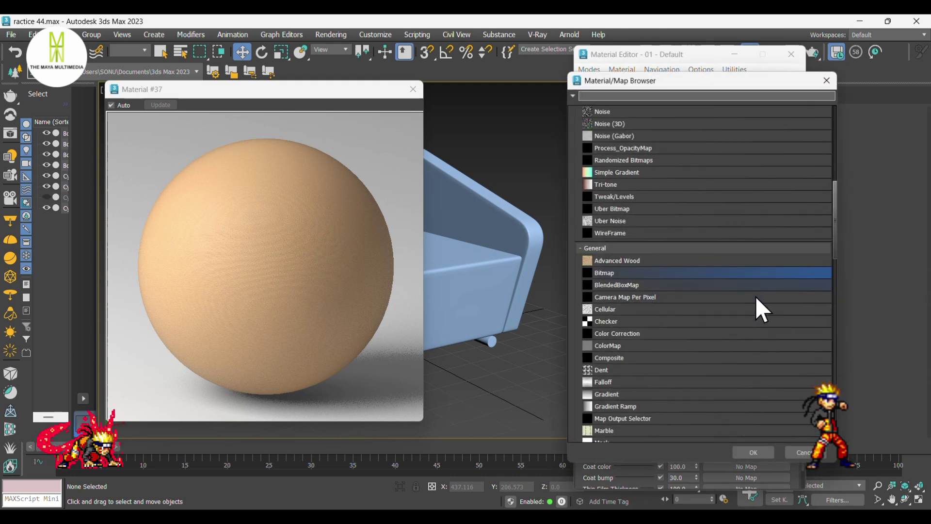
pyautogui.click(797, 451)
pyautogui.click(732, 285)
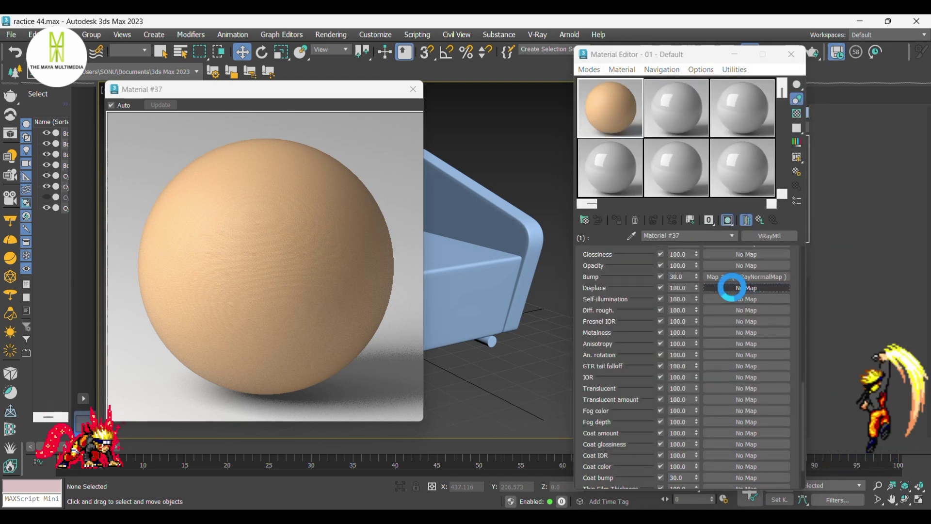
pyautogui.click(753, 451)
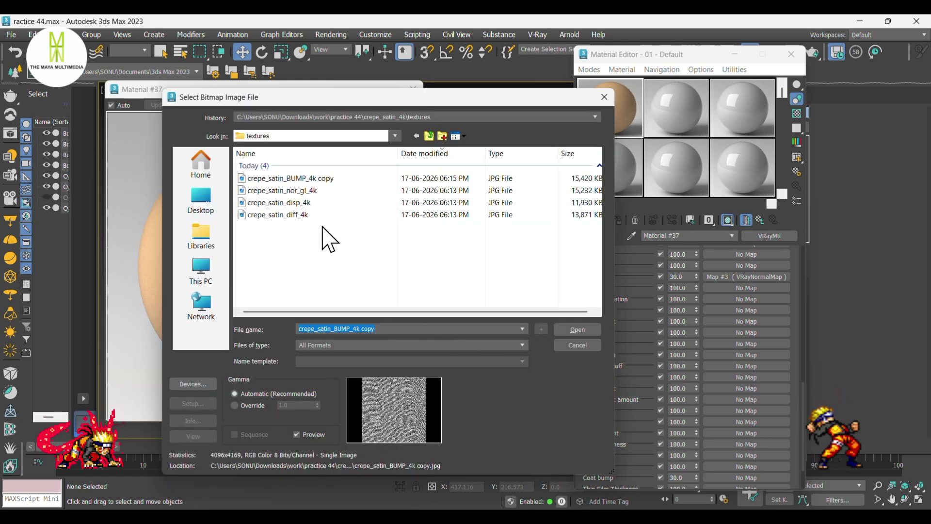
pyautogui.click(330, 202)
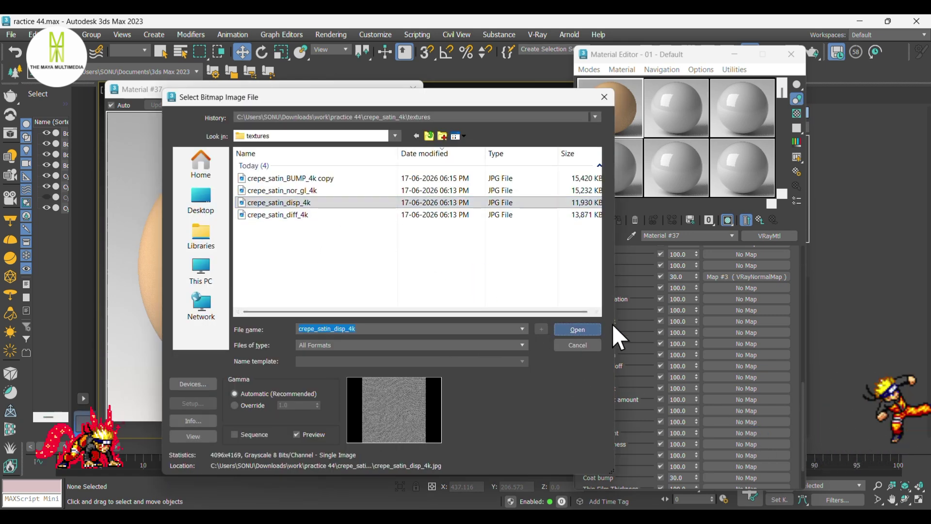
pyautogui.click(577, 329)
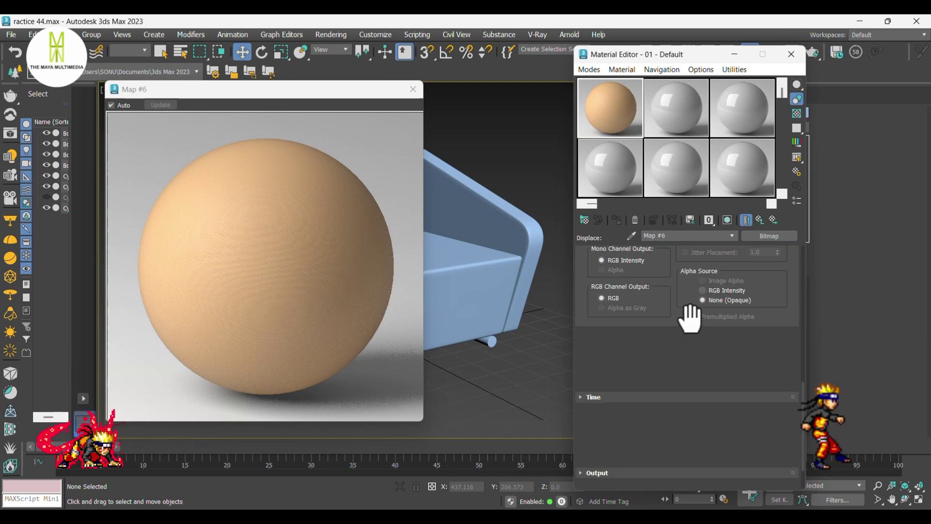
# Set the Displace map amount of the ID 1 sub-material to 0.3.
pyautogui.scroll(3, 688, 316)
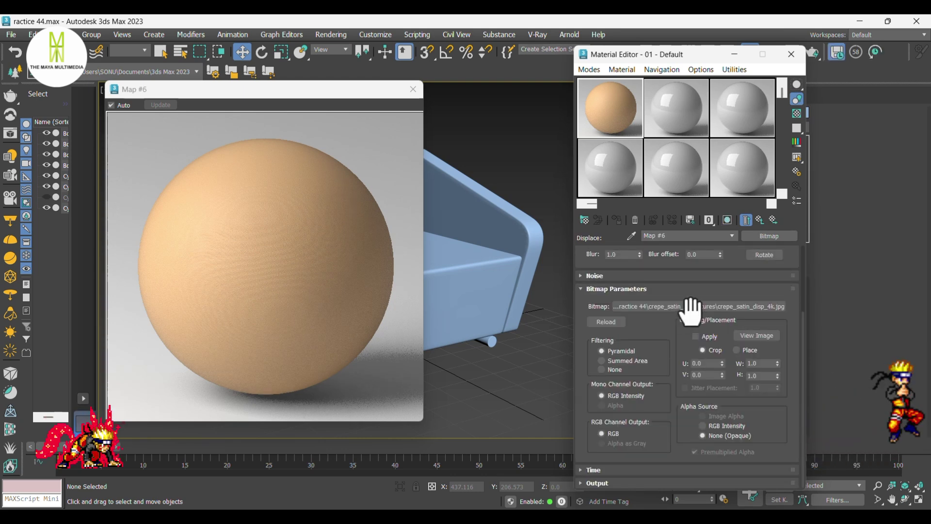
pyautogui.click(759, 220)
pyautogui.scroll(-2, 611, 425)
pyautogui.scroll(-1, 612, 426)
pyautogui.click(594, 481)
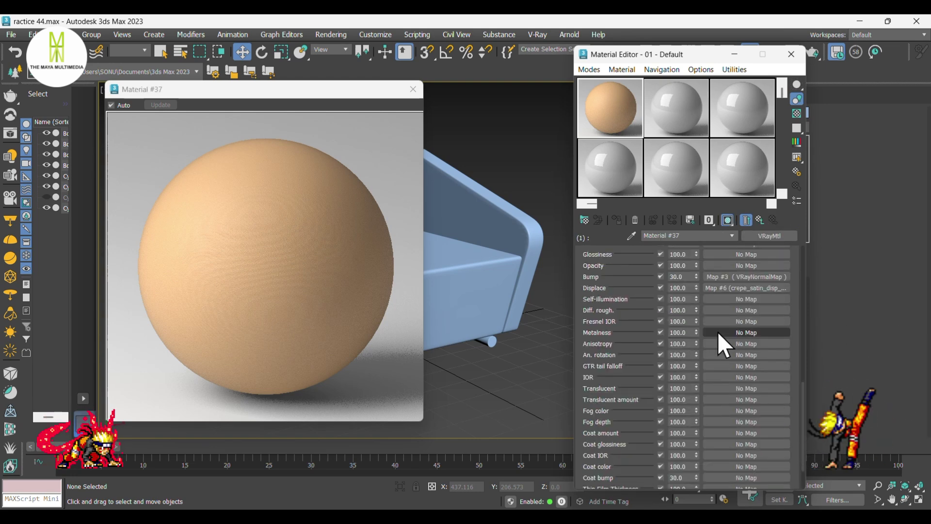
pyautogui.write('0.3')
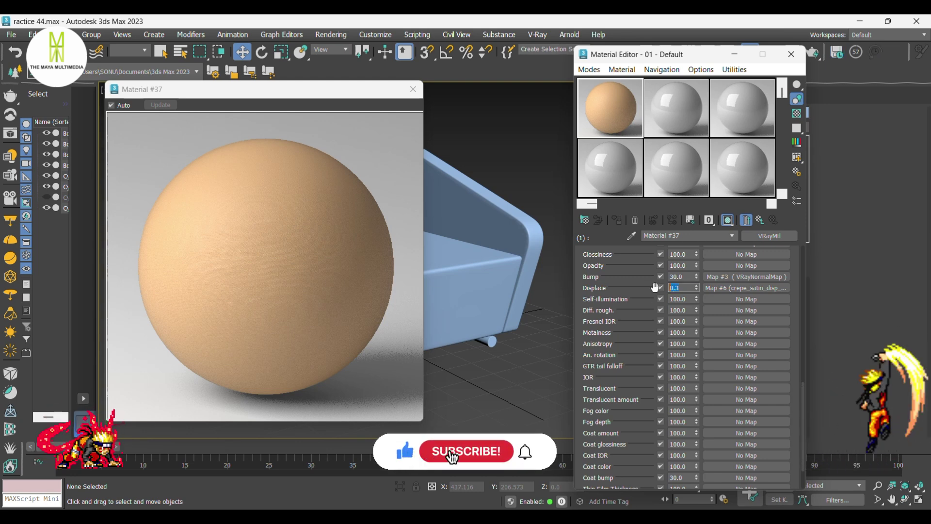
# Close the enlarged preview and assign the material to the seat block and the armrest on the chair's far side.
pyautogui.click(413, 89)
pyautogui.click(406, 235)
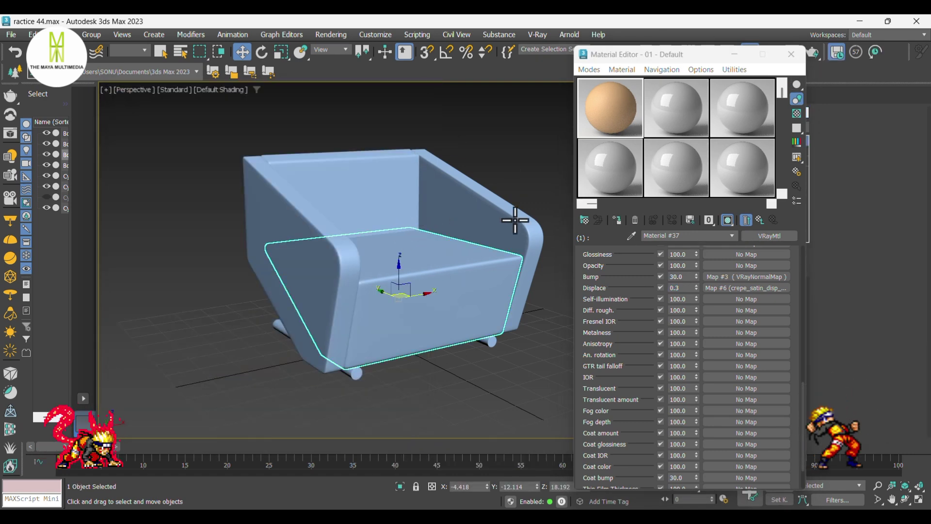
pyautogui.click(616, 219)
pyautogui.click(490, 224)
pyautogui.click(617, 220)
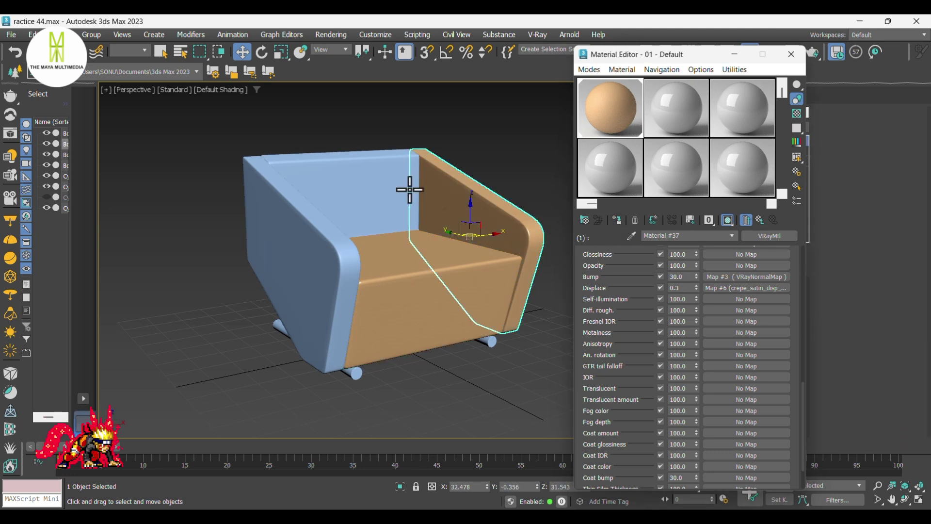
# Assign the material to the remaining upholstered parts, the backrest and the near-side armrest, and clear the selection.
pyautogui.click(443, 193)
pyautogui.click(616, 220)
pyautogui.click(358, 246)
pyautogui.click(612, 222)
pyautogui.click(534, 199)
# Return to the parent Multi/Sub-Object material and load a VRayMtl as the ID 2 sub-material.
pyautogui.moveTo(511, 318); pyautogui.dragTo(676, 322, button='middle')
pyautogui.scroll(15, 676, 323)
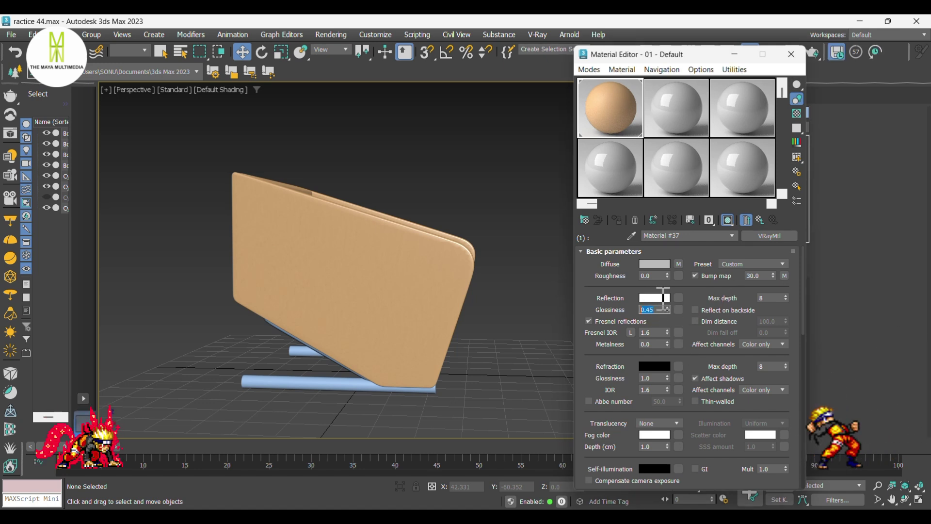
pyautogui.click(758, 222)
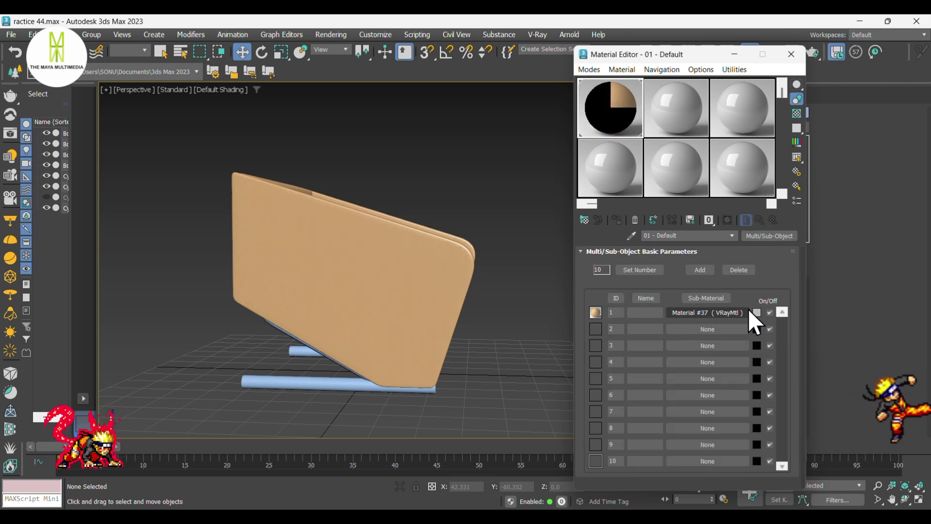
pyautogui.click(727, 329)
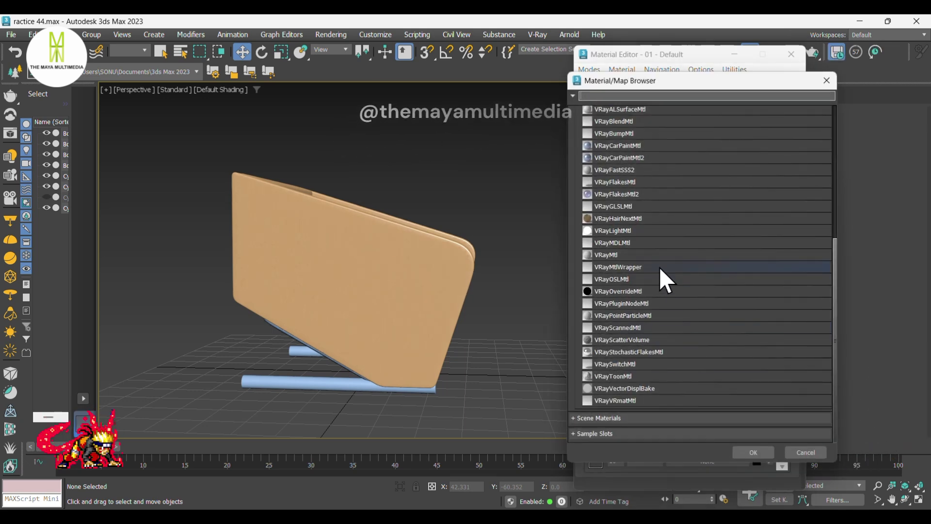
pyautogui.click(650, 254)
pyautogui.click(742, 447)
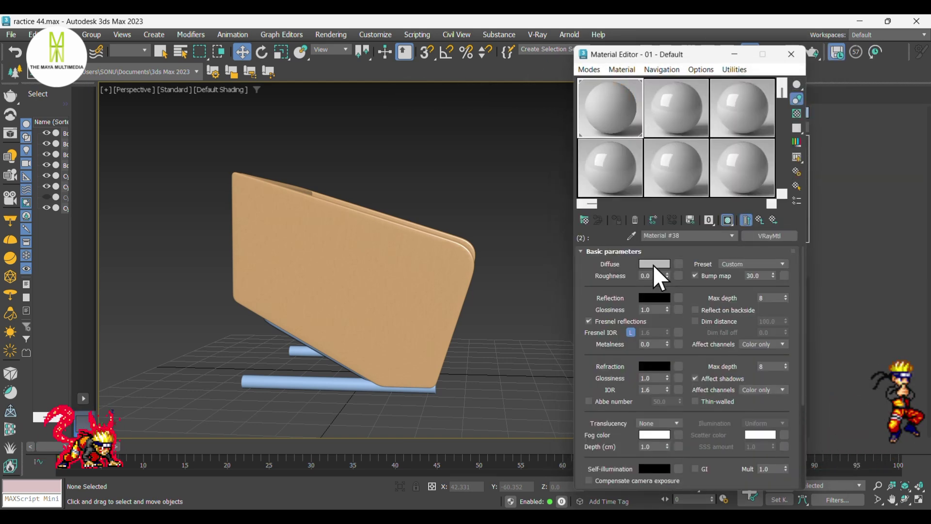
# Set the ID 2 sub-material's diffuse color to black and its reflection color to pure white.
pyautogui.click(654, 264)
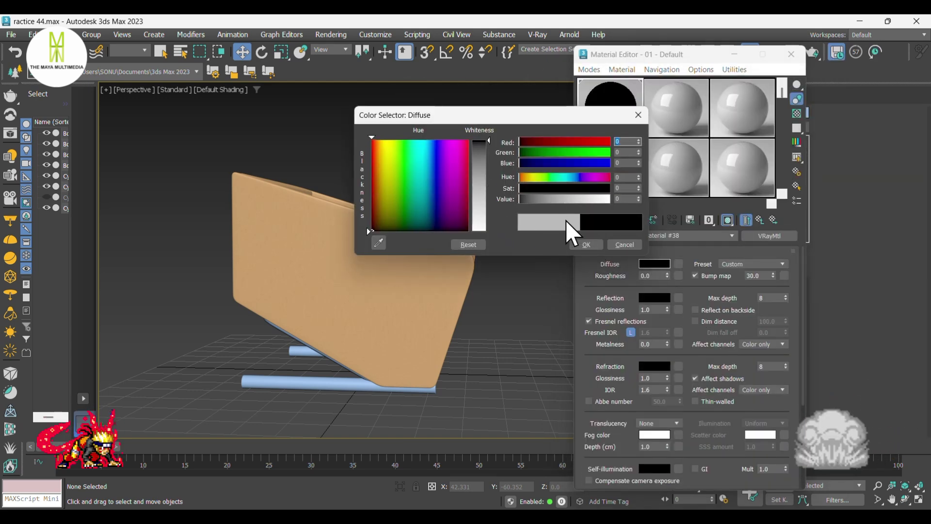
pyautogui.click(584, 244)
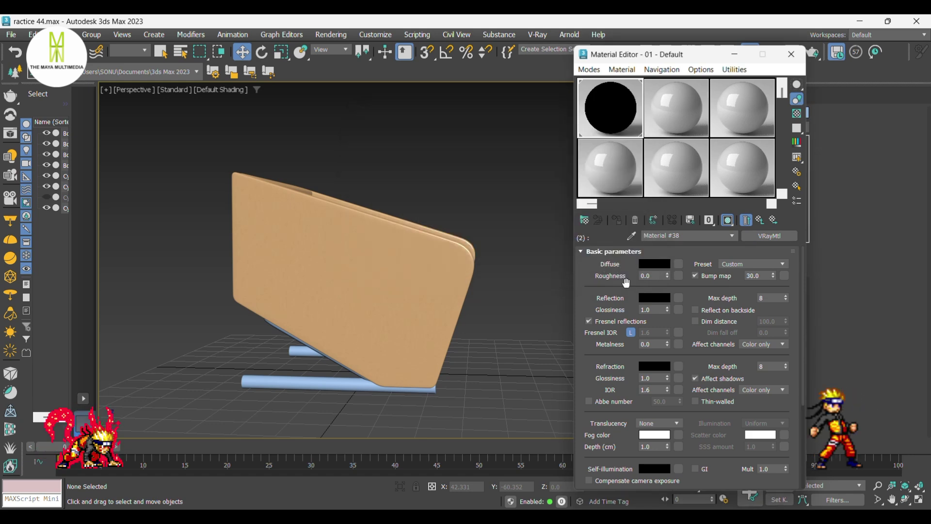
pyautogui.click(658, 296)
pyautogui.moveTo(491, 222); pyautogui.dragTo(492, 263)
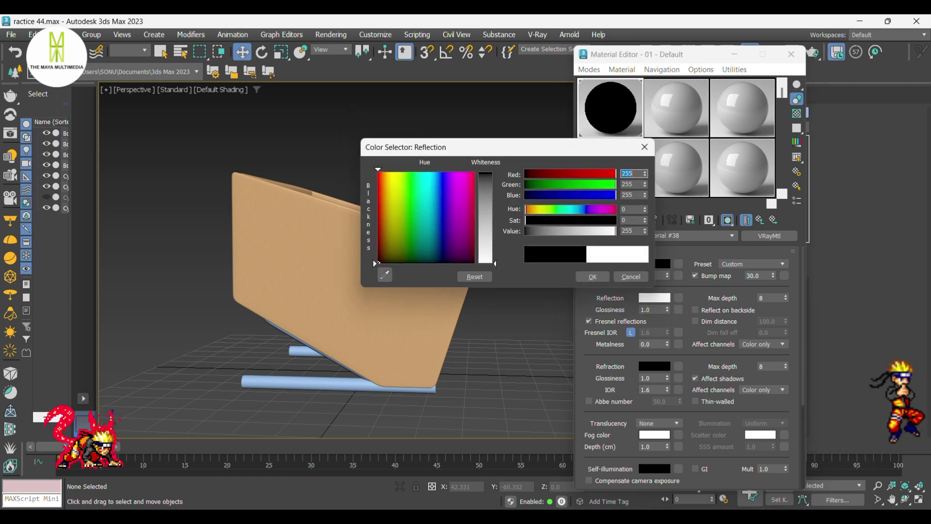
pyautogui.click(592, 277)
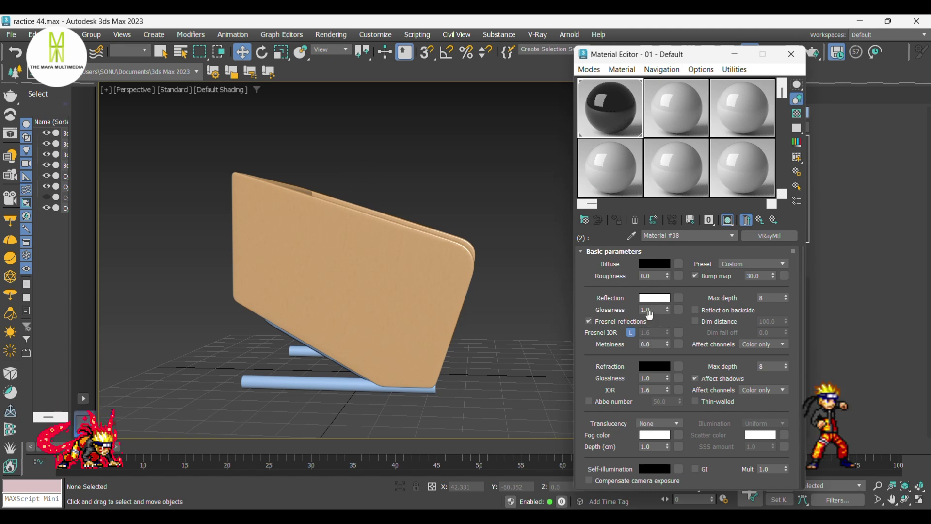
# Unlock the Fresnel IOR of the ID 2 sub-material and set it to 20.
pyautogui.click(630, 332)
pyautogui.doubleClick(654, 332)
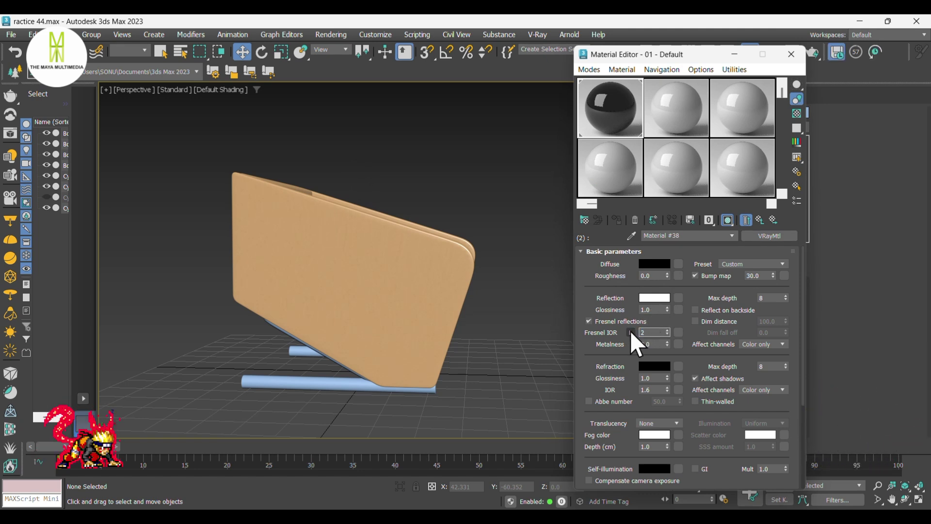
pyautogui.write('20')
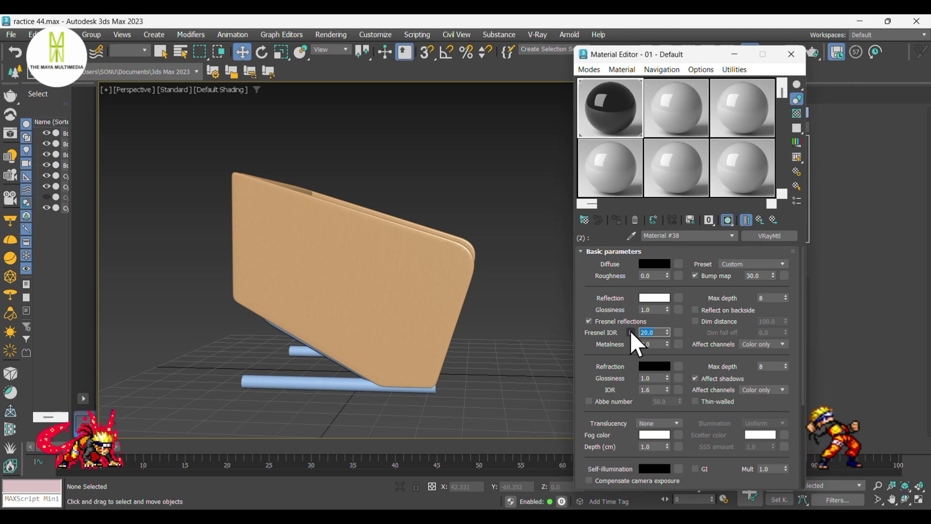
pyautogui.press('Return')
# Darken the ID 2 sub-material's reflection color to a neutral grey with a value of 107.
pyautogui.click(654, 298)
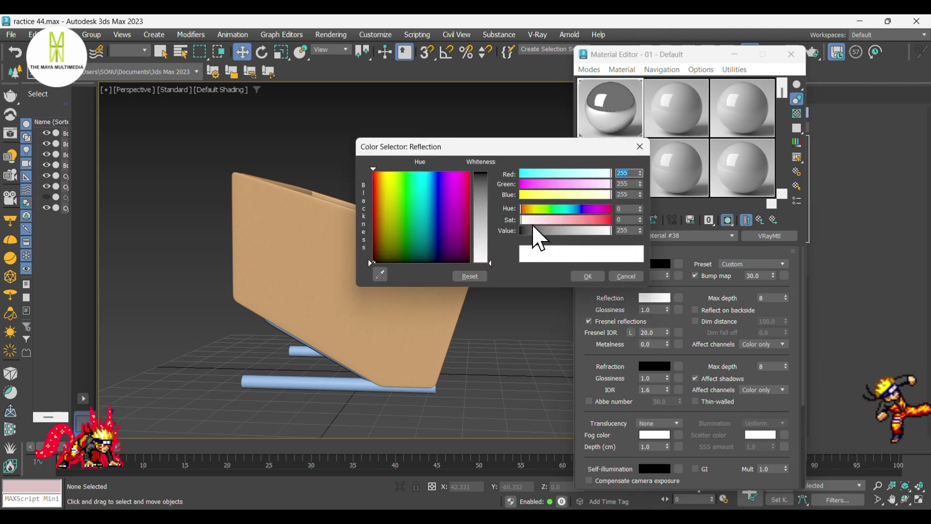
pyautogui.click(488, 202)
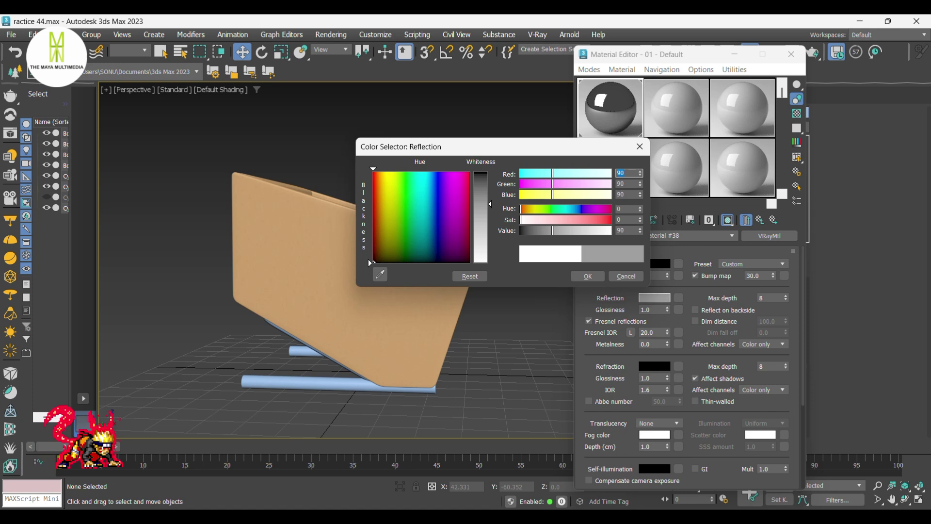
pyautogui.moveTo(490, 207); pyautogui.dragTo(489, 210)
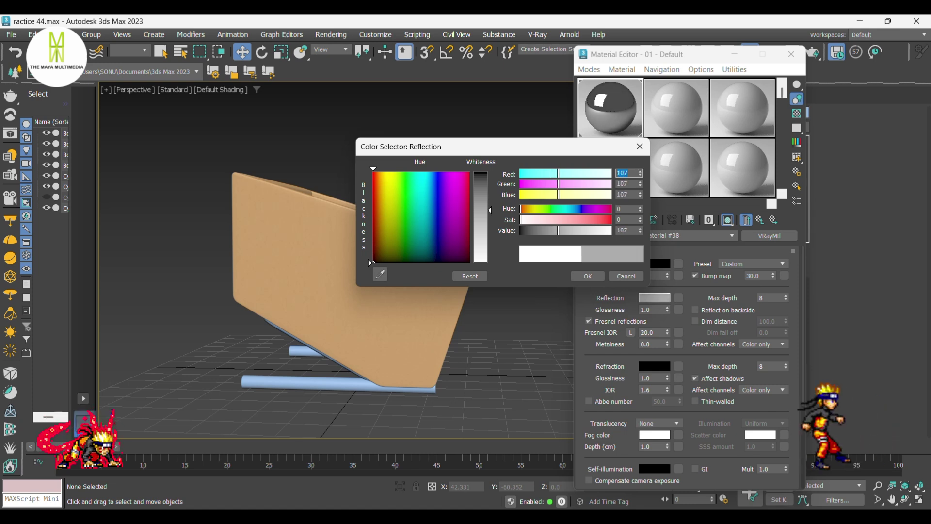
pyautogui.click(584, 275)
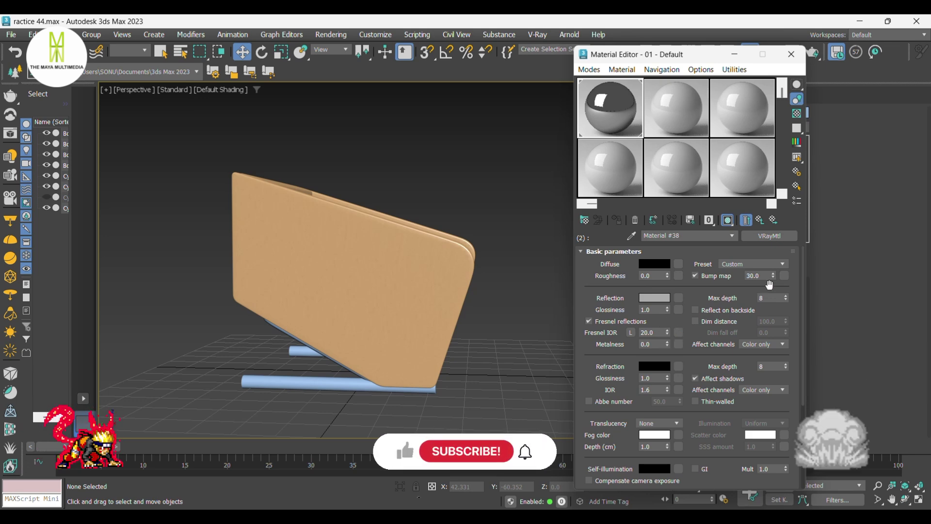
# Load a Noise map in the bump slot of the ID 2 sub-material and set its size to 0.1.
pyautogui.click(784, 275)
pyautogui.scroll(-5, 663, 397)
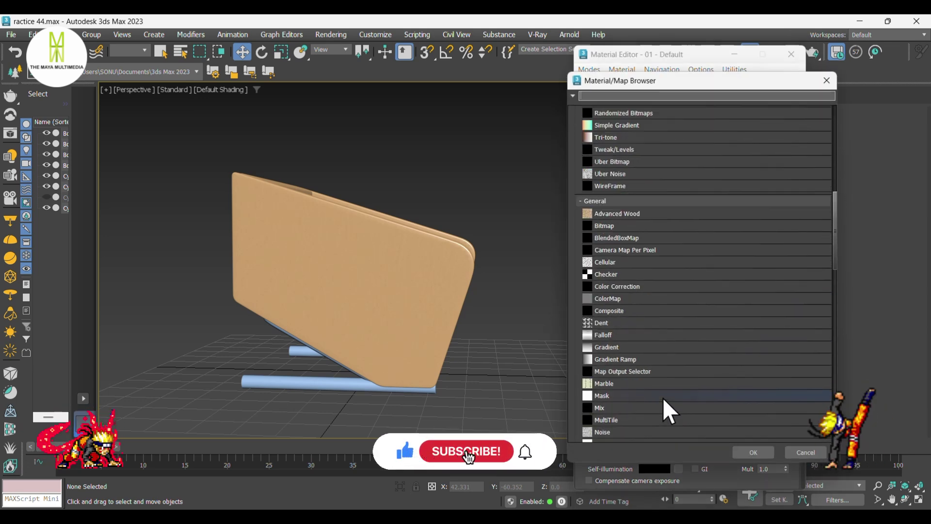
pyautogui.click(639, 420)
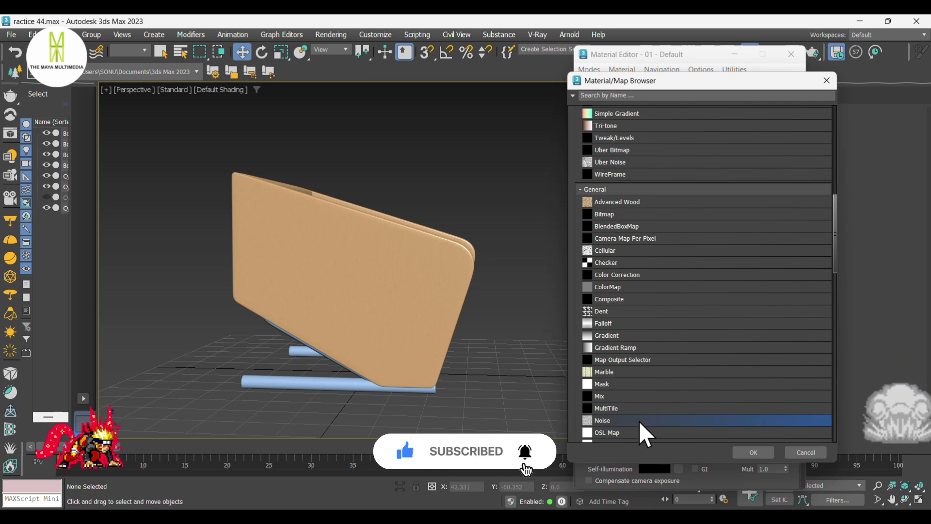
pyautogui.click(744, 451)
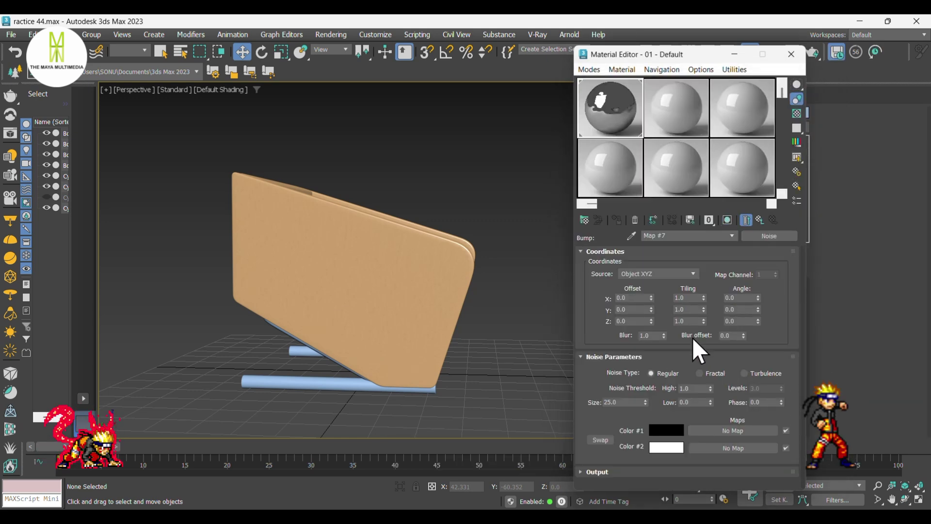
pyautogui.doubleClick(612, 402)
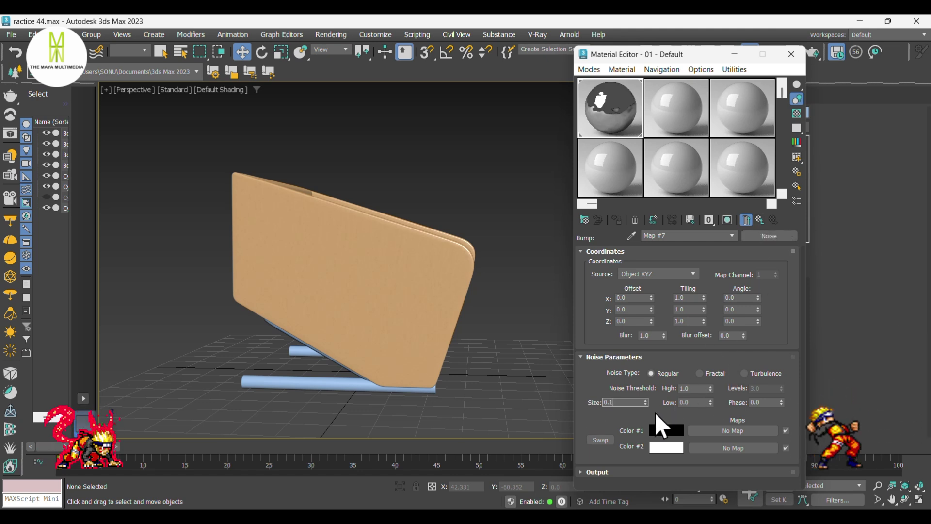
pyautogui.click(760, 219)
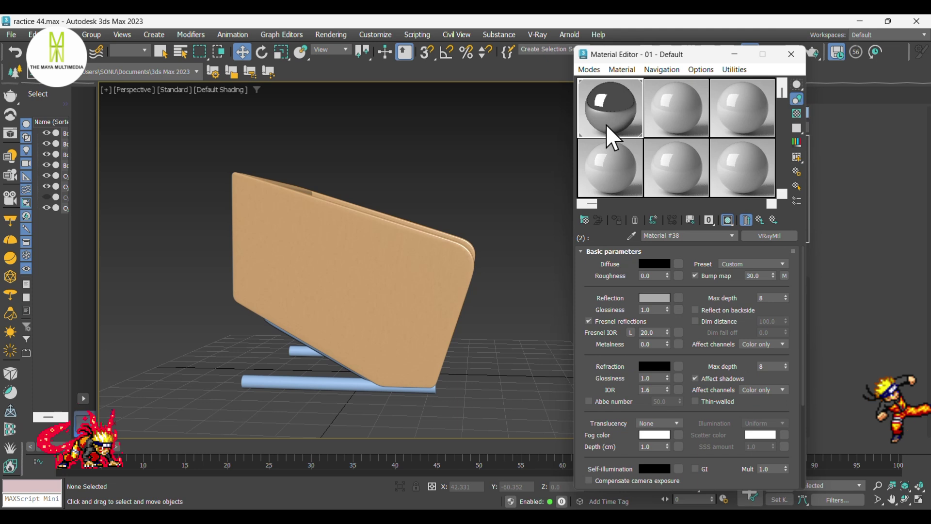
# Set the ID 2 sub-material's bump map amount to 5 while checking the enlarged sample preview.
pyautogui.doubleClick(606, 126)
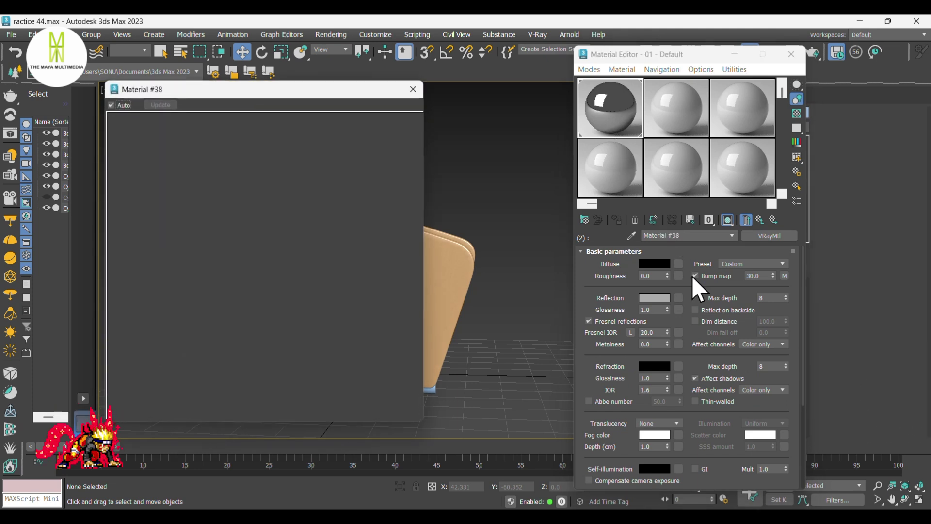
pyautogui.doubleClick(753, 275)
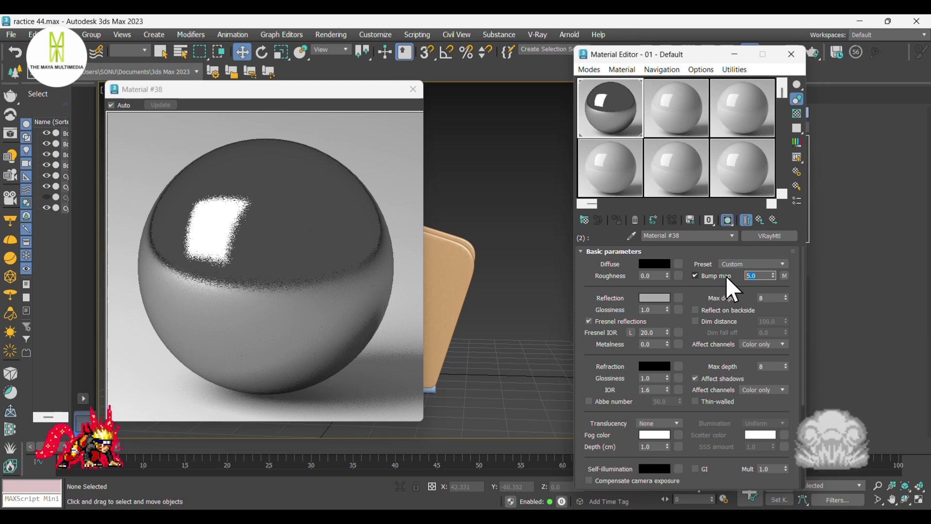
pyautogui.click(412, 89)
# Assign the ID 2 sub-material to the three tubular base parts under the chair and minimize the Material Editor.
pyautogui.click(354, 386)
pyautogui.keyDown('alt'); pyautogui.moveTo(332, 370); pyautogui.dragTo(358, 357, button='middle'); pyautogui.keyUp('alt')
pyautogui.keyDown('ctrl'); pyautogui.click(322, 345); pyautogui.keyUp('ctrl')
pyautogui.keyDown('ctrl'); pyautogui.click(202, 383); pyautogui.keyUp('ctrl')
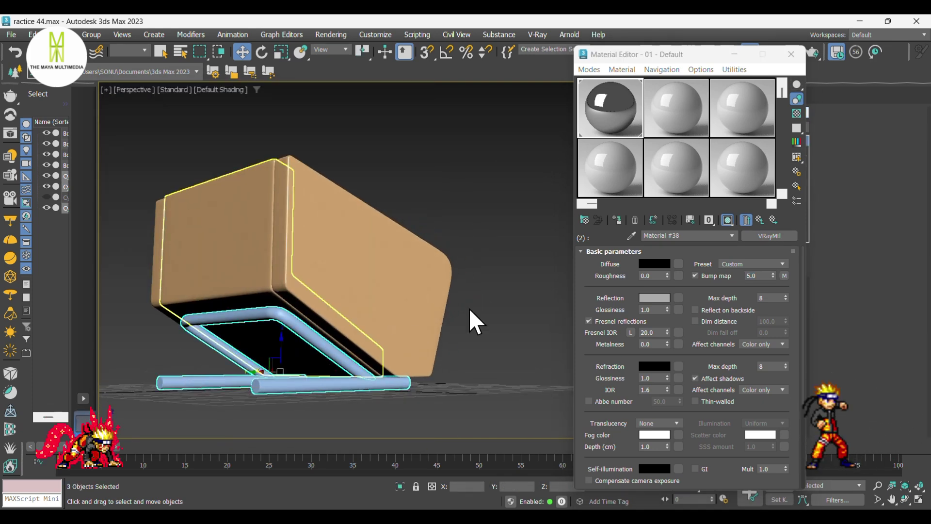
pyautogui.click(616, 220)
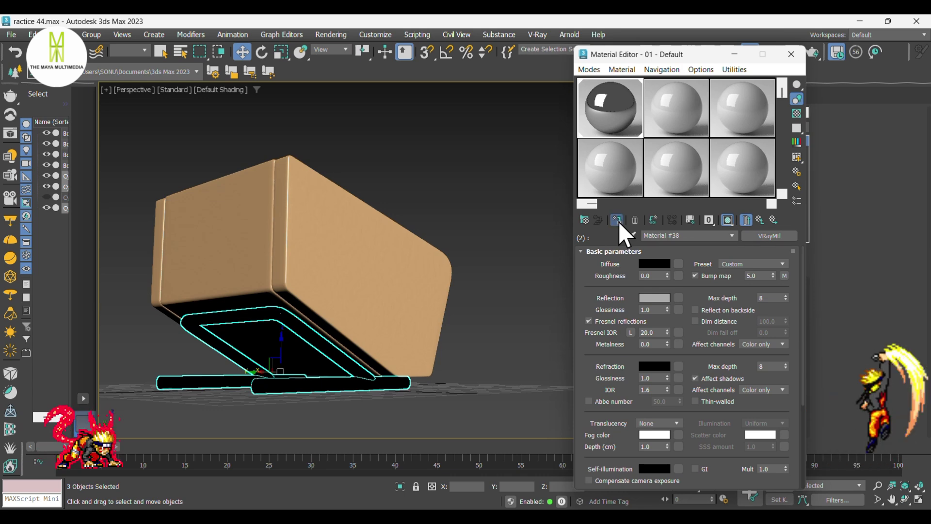
pyautogui.click(517, 221)
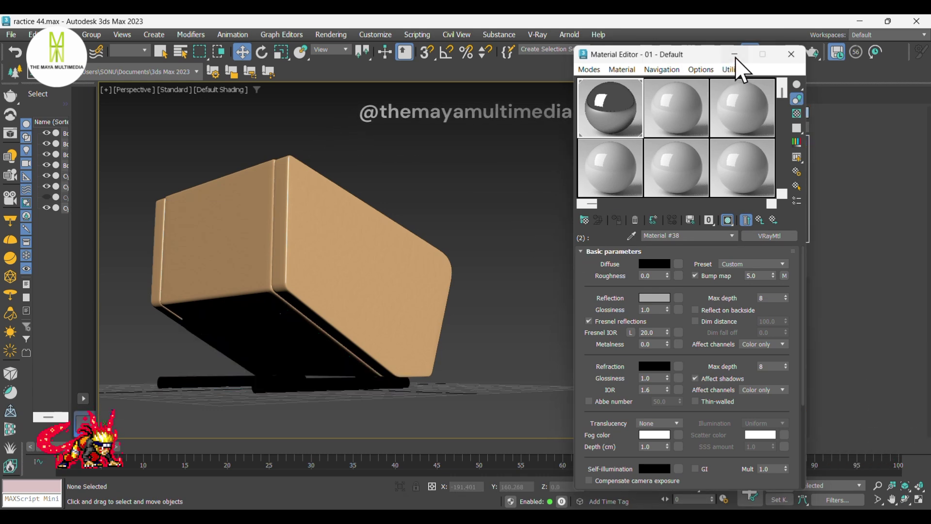
pyautogui.click(792, 53)
# Add a UVW Map modifier to the seat block, set its mapping to Box, and inspect the texture up close.
pyautogui.keyDown('alt'); pyautogui.moveTo(591, 258); pyautogui.dragTo(354, 374, button='middle'); pyautogui.keyUp('alt')
pyautogui.click(441, 300)
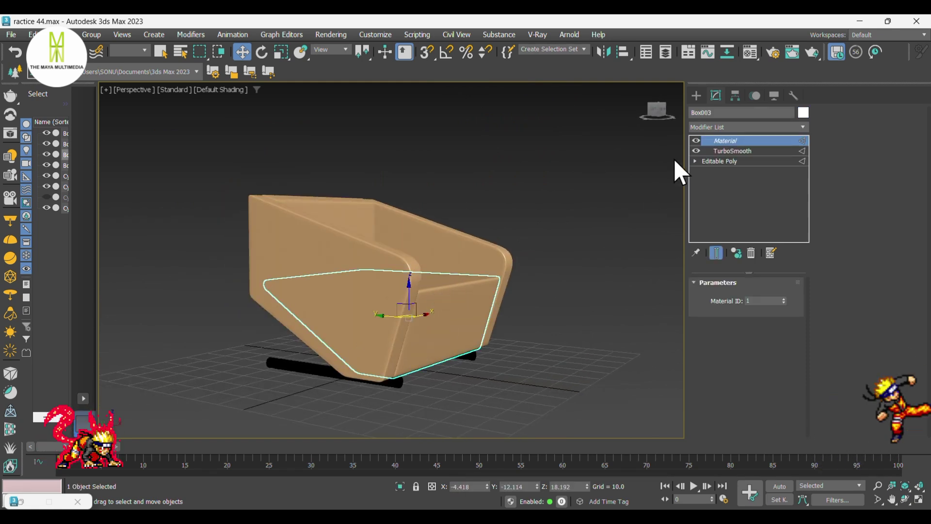
pyautogui.click(718, 125)
pyautogui.press('u')
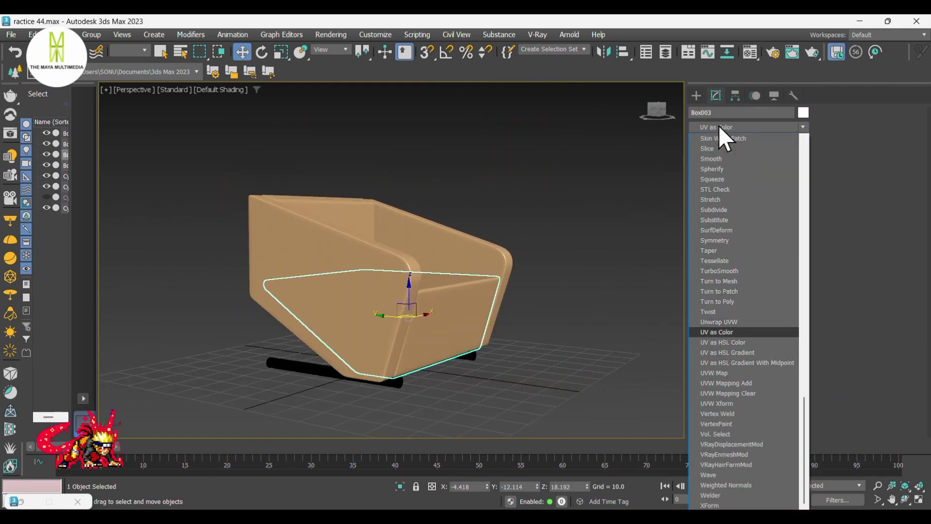
pyautogui.click(720, 372)
pyautogui.keyDown('alt'); pyautogui.moveTo(577, 350); pyautogui.dragTo(453, 322, button='middle'); pyautogui.keyUp('alt')
pyautogui.scroll(3, 447, 318)
pyautogui.click(745, 327)
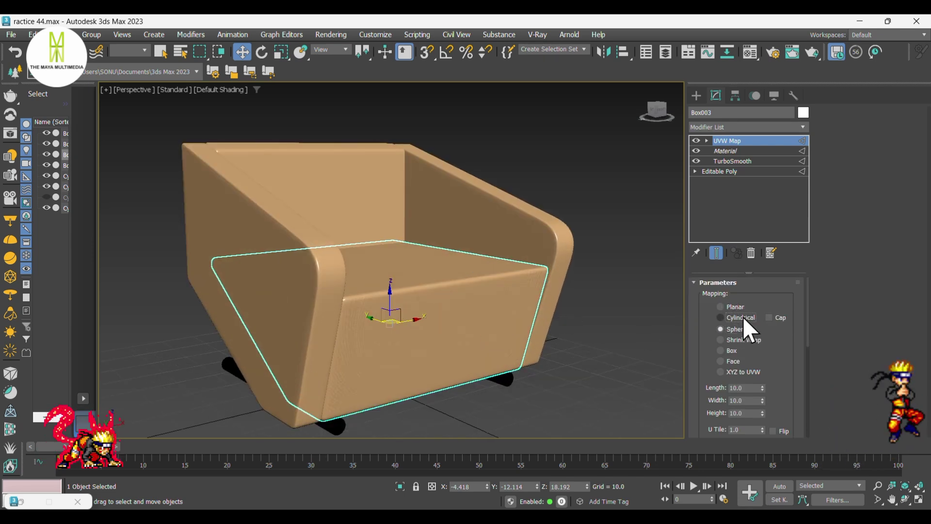
pyautogui.click(741, 351)
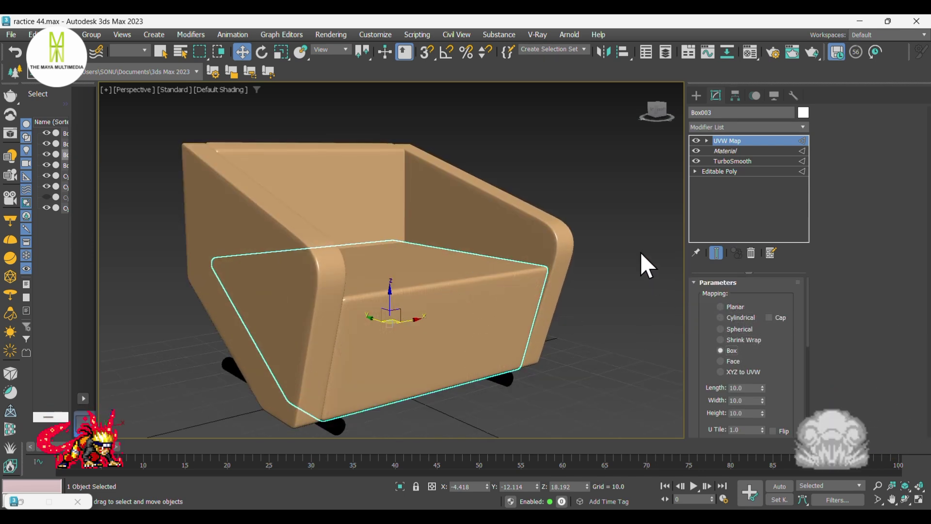
pyautogui.scroll(6, 413, 320)
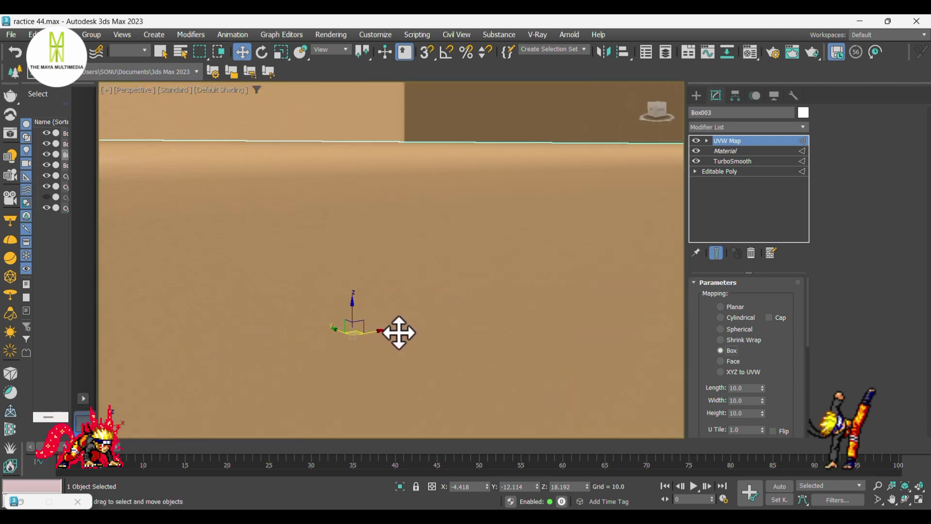
pyautogui.scroll(-6, 422, 329)
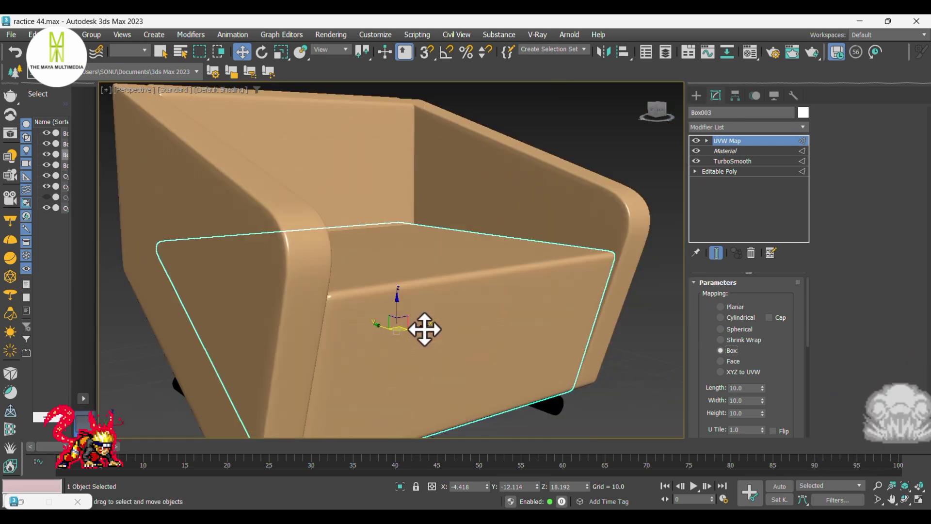
# Select the armrest on the chair's far side and show its modifier stack.
pyautogui.click(694, 96)
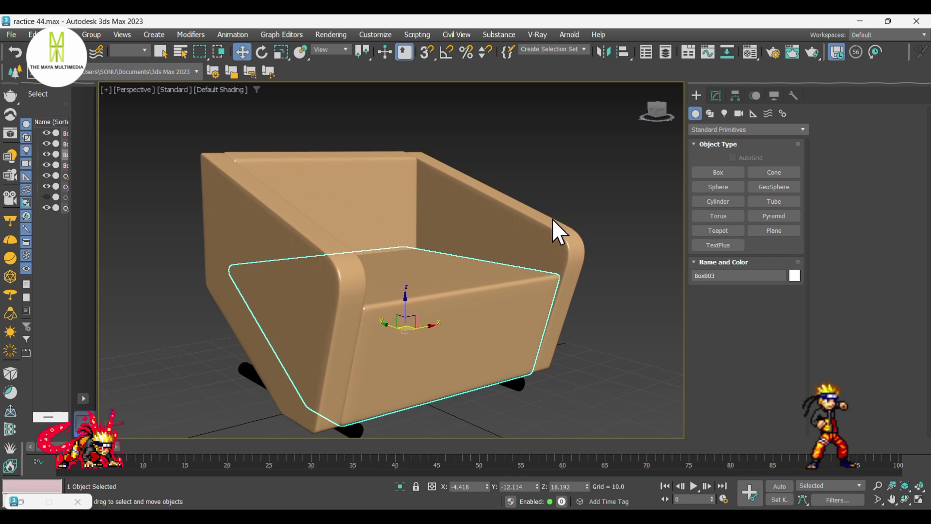
pyautogui.click(537, 224)
pyautogui.click(716, 96)
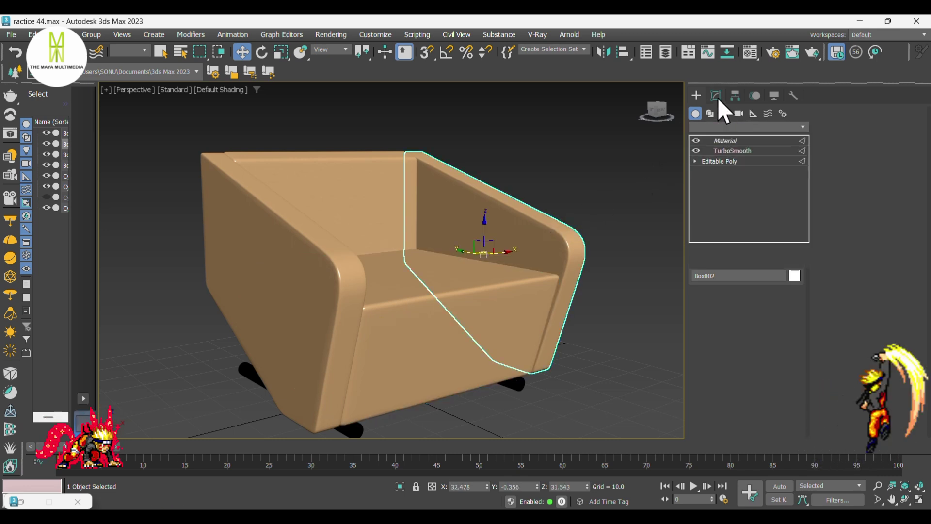
pyautogui.click(720, 127)
pyautogui.press('u')
pyautogui.press('v')
pyautogui.press('w')
pyautogui.click(725, 383)
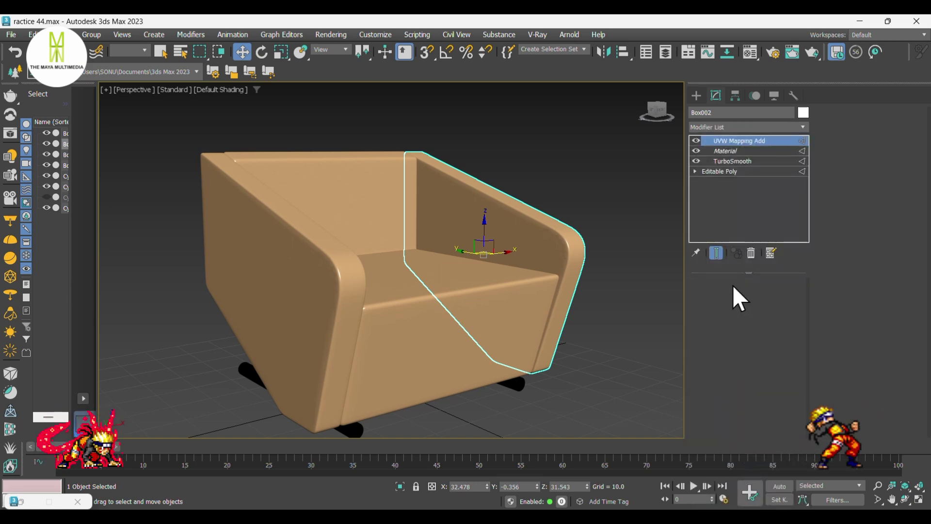
pyautogui.rightClick(750, 139)
pyautogui.click(781, 155)
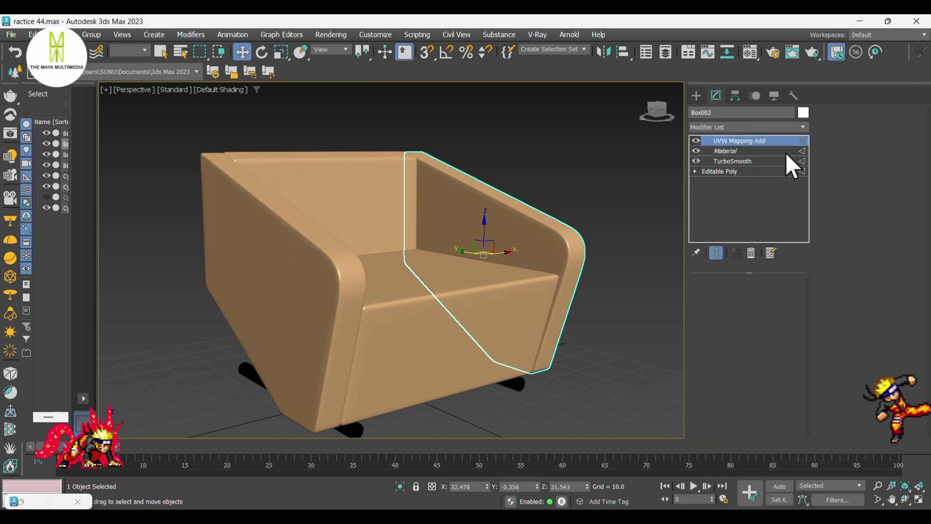
# Add a UVW Map modifier to the selected far armrest, set its mapping to Box, and deselect the part.
pyautogui.click(730, 128)
pyautogui.press('u')
pyautogui.press('v')
pyautogui.press('w')
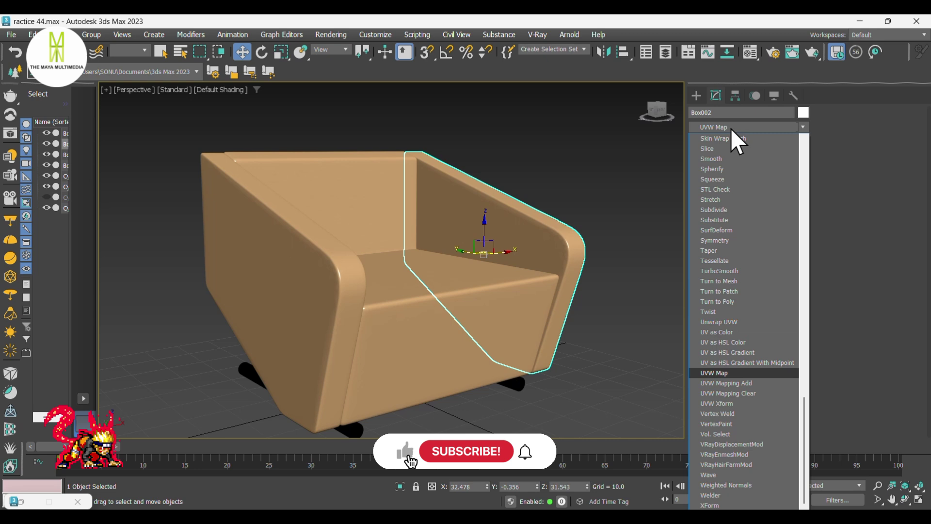
pyautogui.click(714, 372)
pyautogui.click(739, 317)
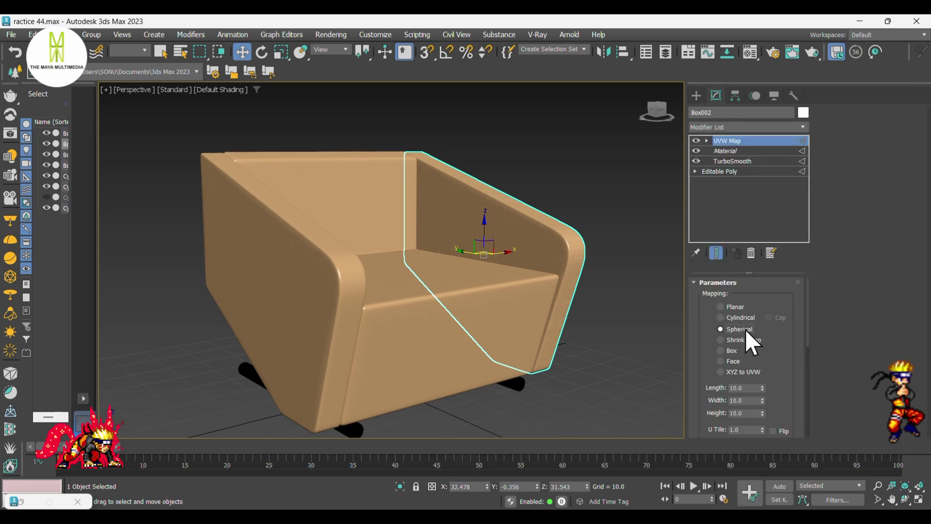
pyautogui.click(742, 350)
pyautogui.click(740, 350)
pyautogui.click(622, 361)
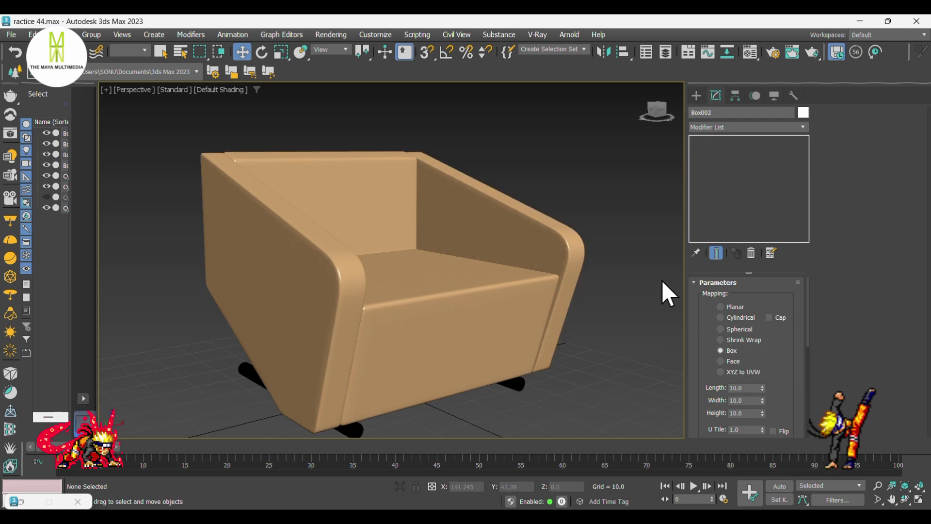
pyautogui.click(697, 96)
# Select the chair's backrest, add a UVW Map modifier to it, and set the mapping to Box.
pyautogui.click(401, 185)
pyautogui.click(716, 96)
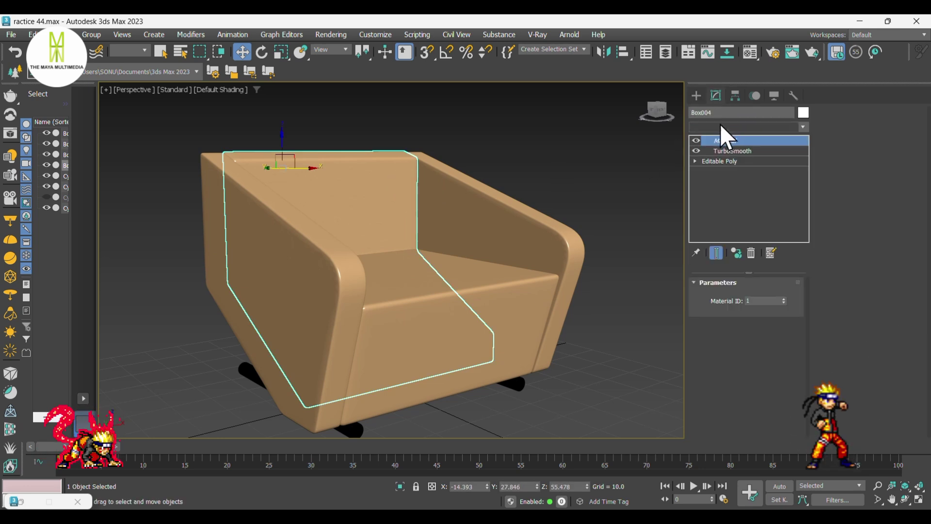
pyautogui.click(720, 125)
pyautogui.press('u')
pyautogui.press('v')
pyautogui.press('w')
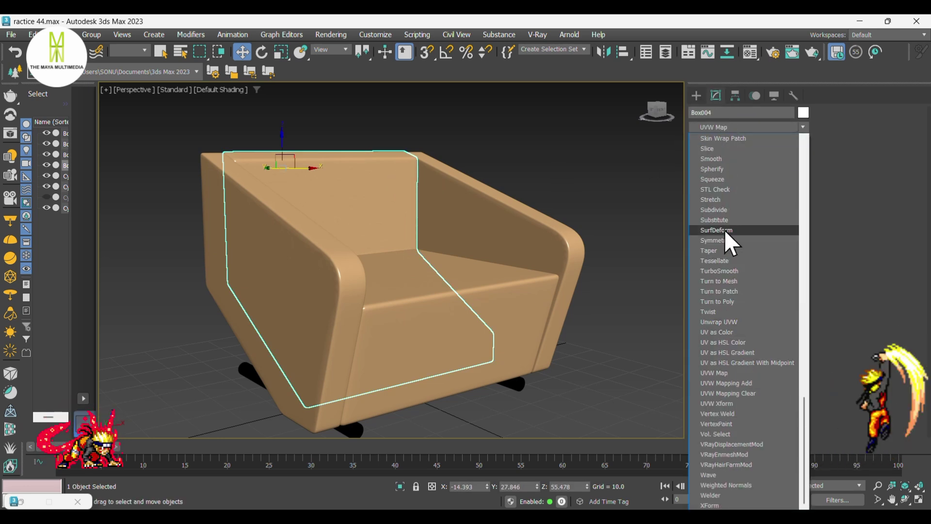
pyautogui.click(727, 371)
pyautogui.click(738, 318)
pyautogui.click(745, 341)
pyautogui.click(744, 350)
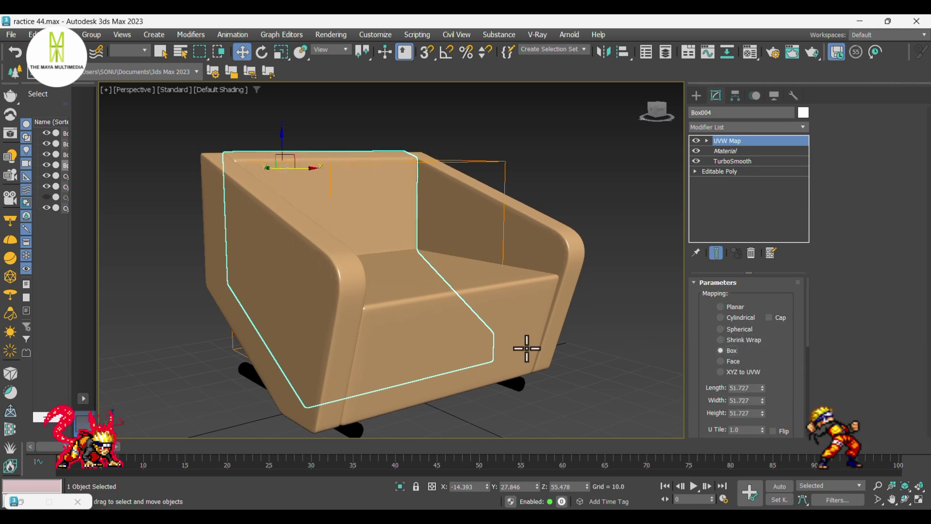
pyautogui.click(696, 95)
# Apply a UVW Map modifier with Box mapping to the armrest on the chair's near side, then deselect it.
pyautogui.click(327, 272)
pyautogui.click(715, 95)
pyautogui.click(723, 124)
pyautogui.write('uv')
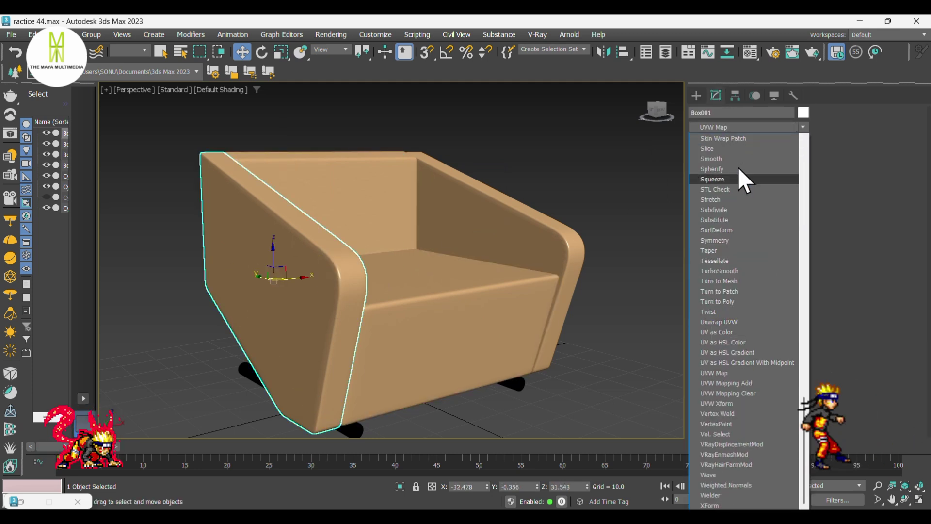
pyautogui.click(740, 372)
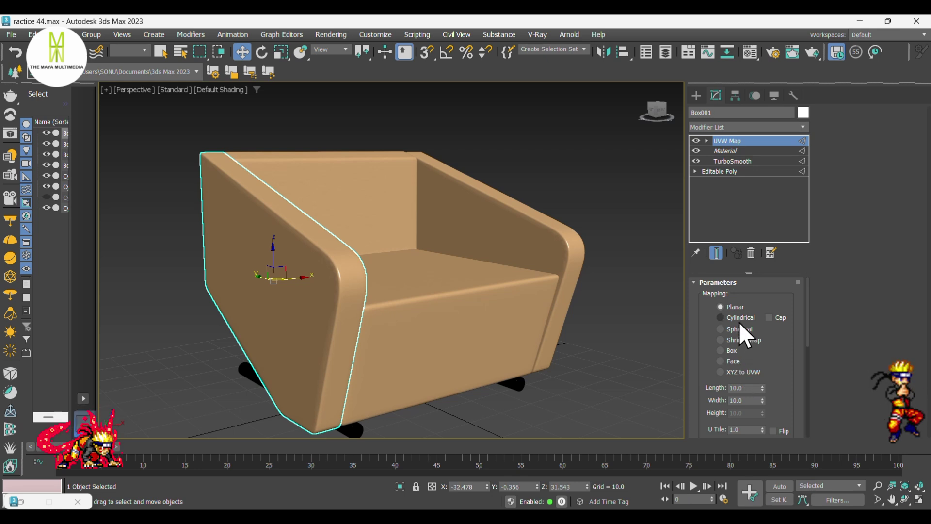
pyautogui.click(742, 317)
pyautogui.click(742, 329)
pyautogui.click(746, 340)
pyautogui.click(743, 351)
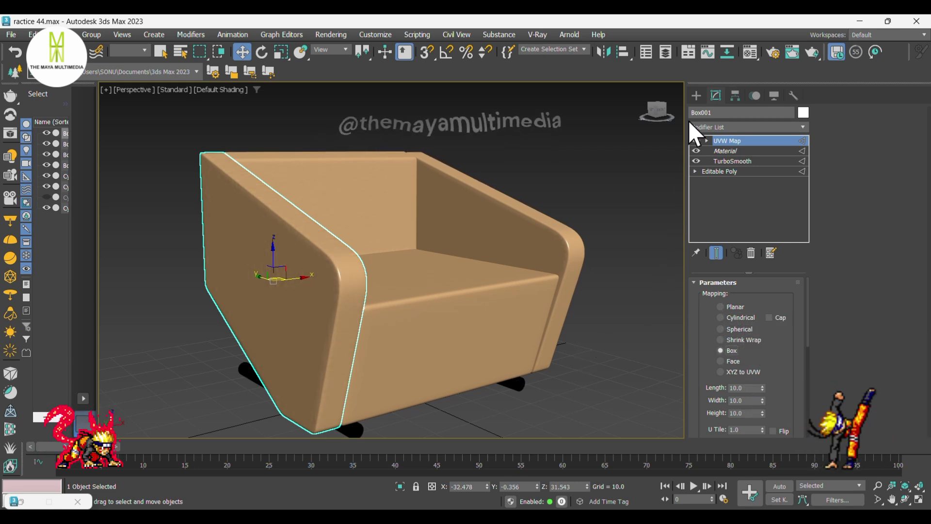
pyautogui.click(696, 96)
pyautogui.click(606, 348)
# Apply a UVW Map modifier with Box mapping to the straight foot tube under the near armrest.
pyautogui.scroll(5, 608, 353)
pyautogui.moveTo(612, 357); pyautogui.dragTo(436, 280, button='middle')
pyautogui.scroll(2, 426, 274)
pyautogui.click(427, 275)
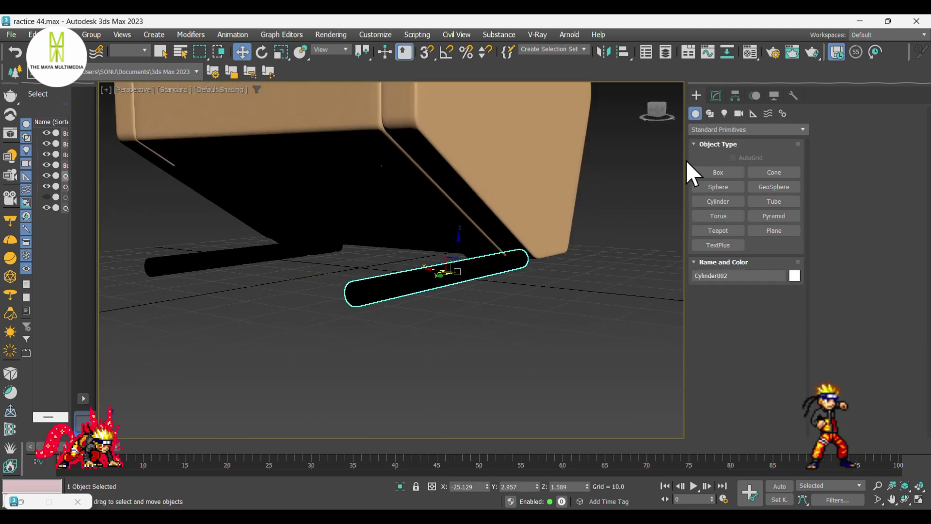
pyautogui.click(714, 96)
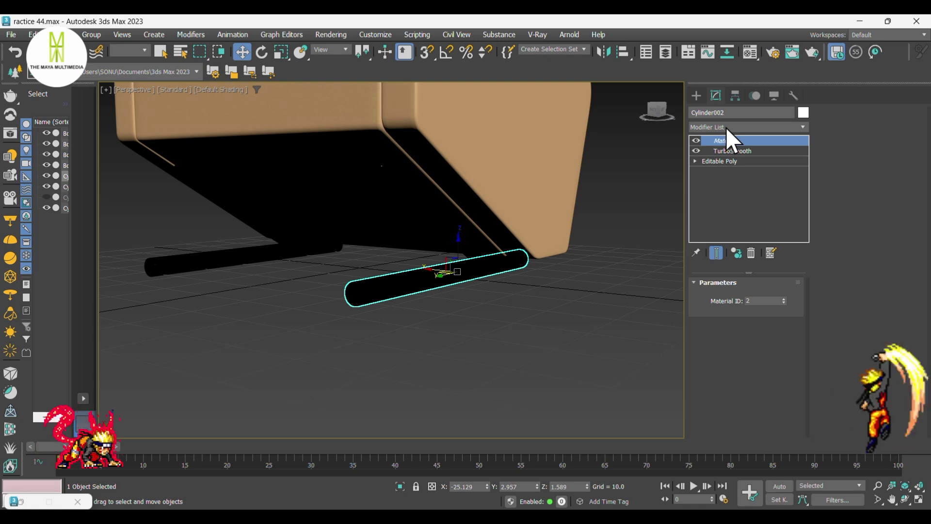
pyautogui.click(725, 127)
pyautogui.write('uvw')
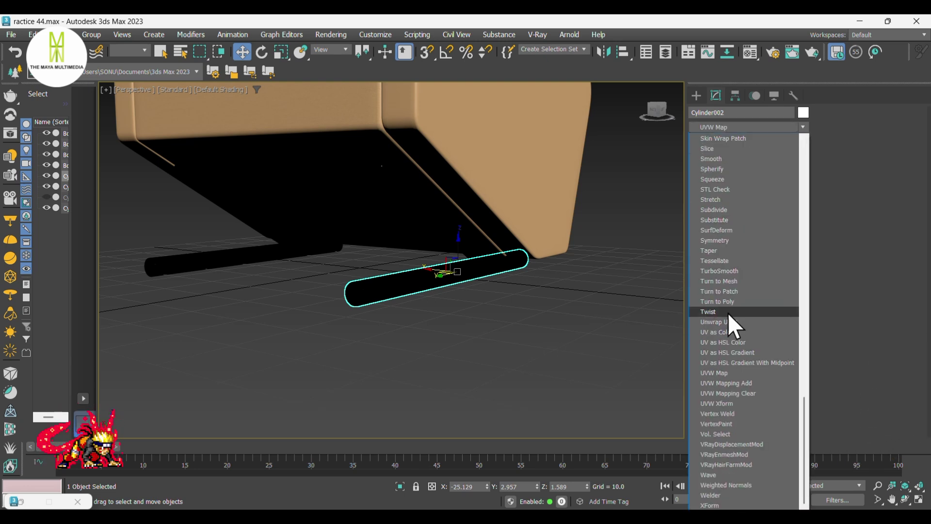
pyautogui.click(726, 373)
pyautogui.click(738, 319)
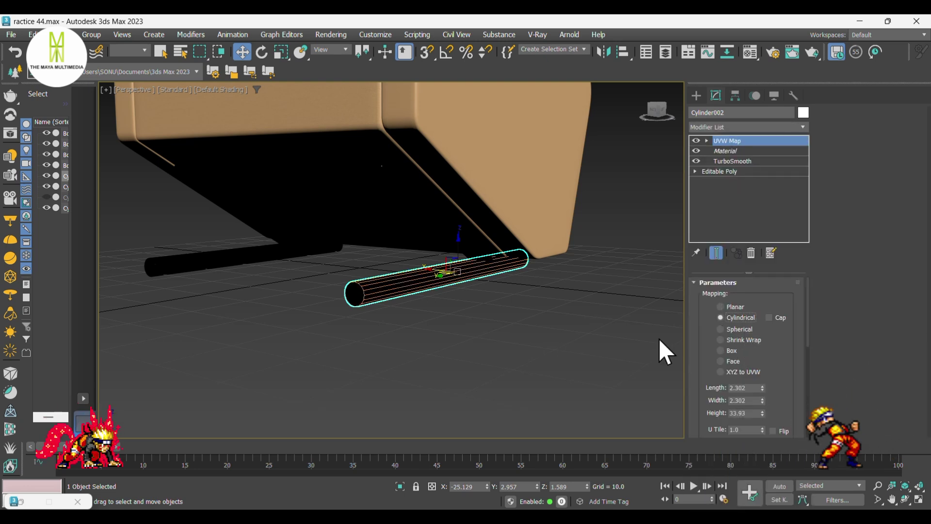
pyautogui.click(738, 329)
pyautogui.click(749, 340)
pyautogui.click(747, 350)
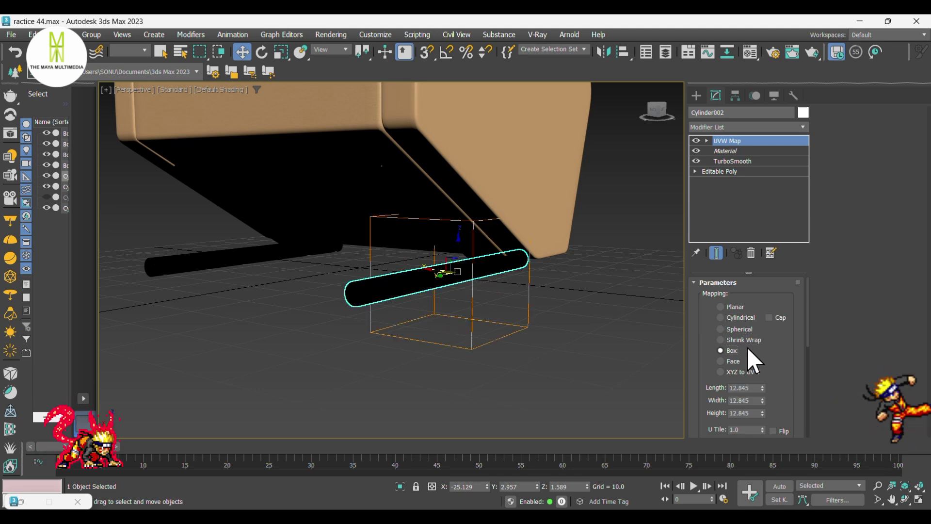
# Select the U-shaped base tube under the chair and give it a UVW Map modifier with Box mapping.
pyautogui.keyDown('alt'); pyautogui.moveTo(590, 362); pyautogui.dragTo(582, 291, button='middle'); pyautogui.keyUp('alt')
pyautogui.click(533, 217)
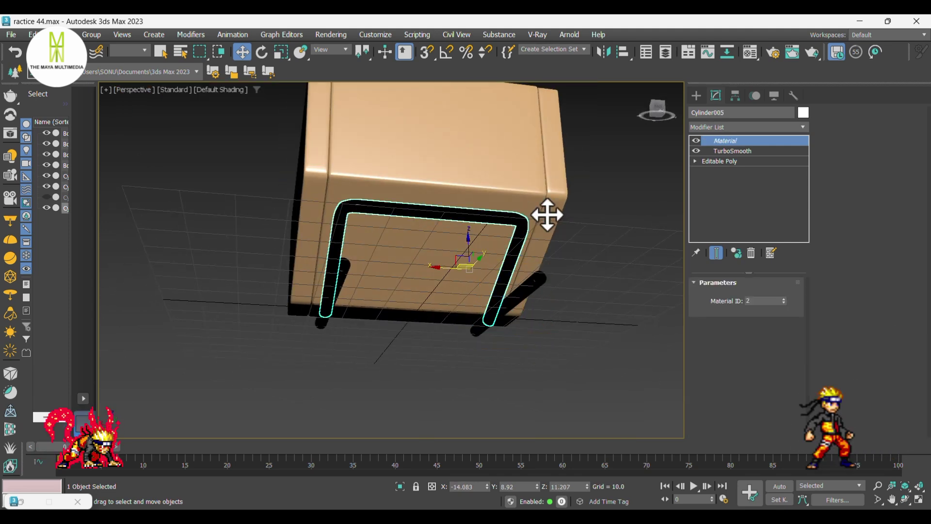
pyautogui.click(711, 129)
pyautogui.write('uvw')
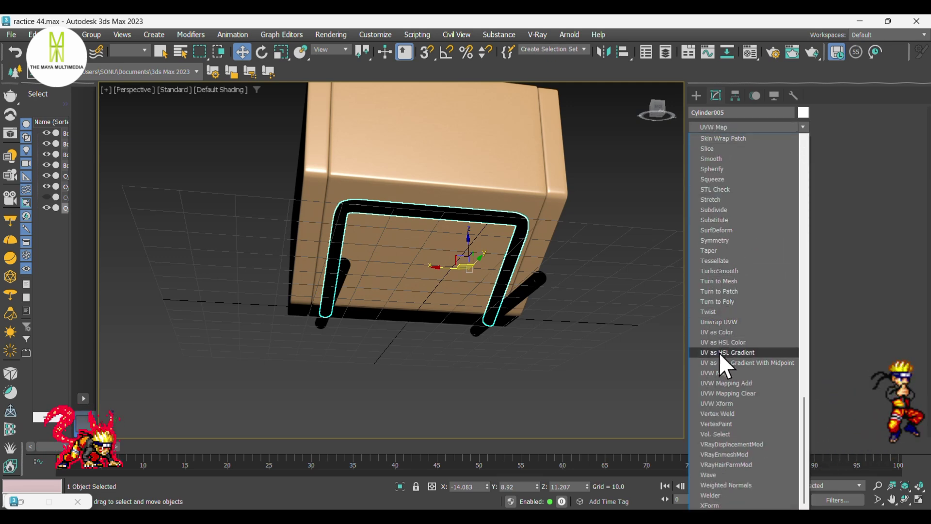
pyautogui.click(718, 371)
pyautogui.click(741, 317)
pyautogui.click(745, 329)
pyautogui.click(750, 339)
pyautogui.click(742, 350)
# Give the remaining straight foot tube a UVW Map modifier with Box mapping and clear the selection.
pyautogui.keyDown('alt'); pyautogui.moveTo(630, 354); pyautogui.dragTo(572, 281, button='middle'); pyautogui.keyUp('alt')
pyautogui.click(426, 301)
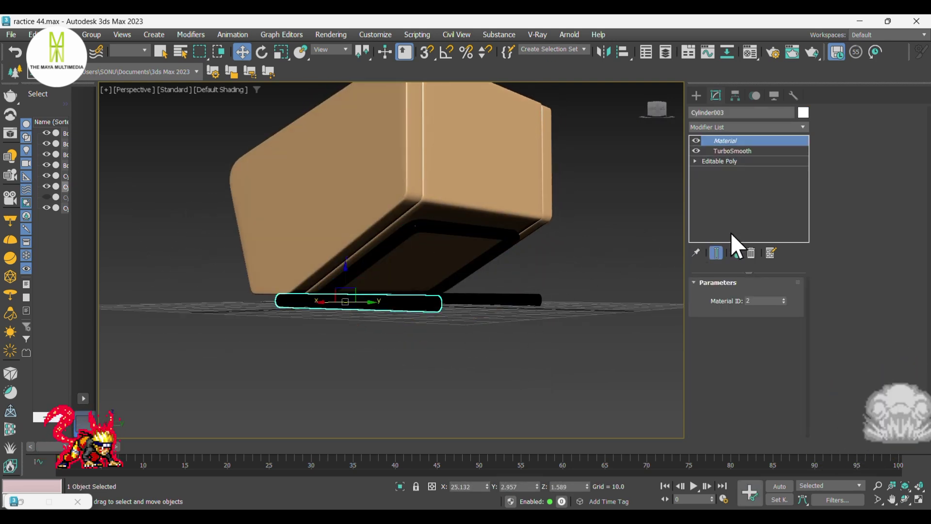
pyautogui.click(729, 127)
pyautogui.scroll(-10, 728, 127)
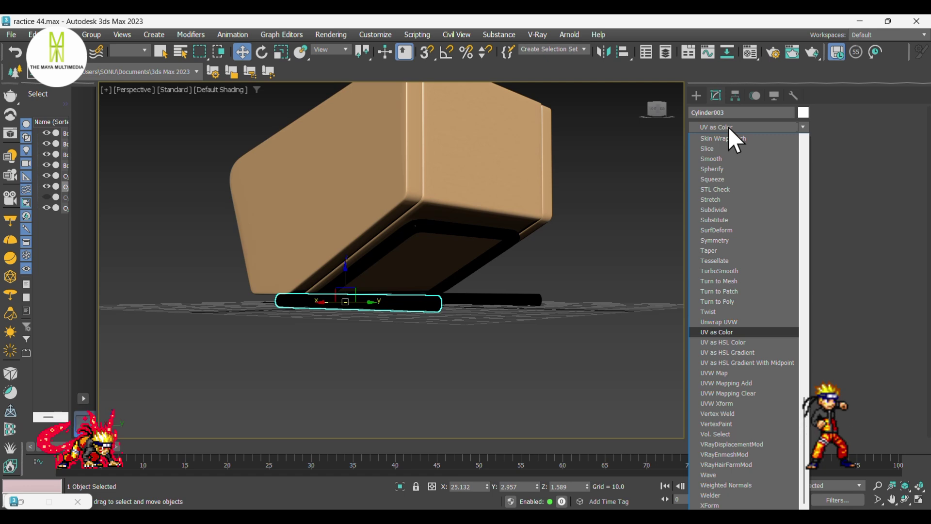
pyautogui.click(723, 372)
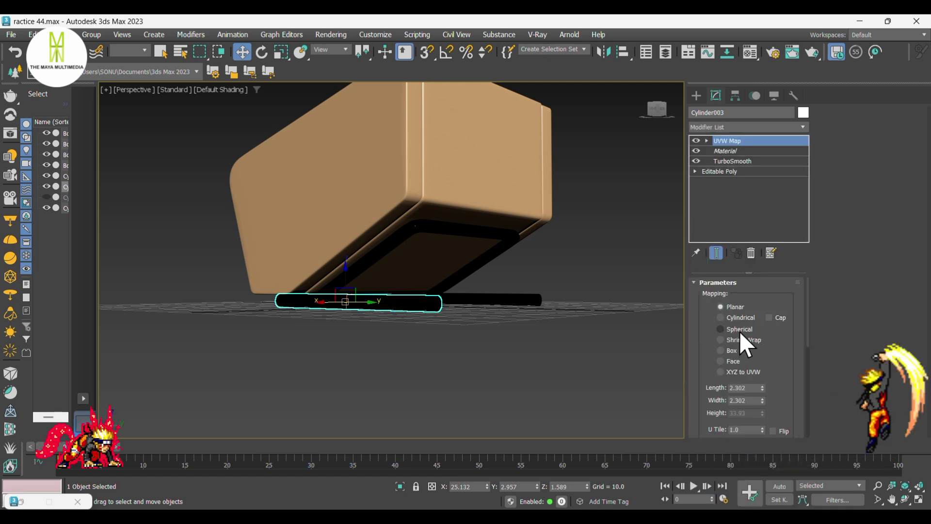
pyautogui.click(720, 350)
pyautogui.keyDown('alt'); pyautogui.moveTo(524, 359); pyautogui.dragTo(615, 352, button='middle'); pyautogui.keyUp('alt')
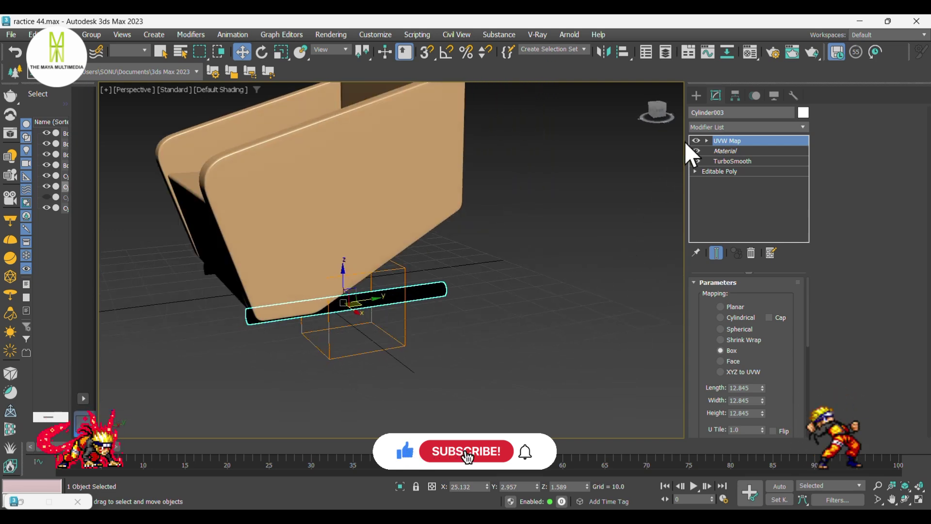
pyautogui.click(696, 96)
pyautogui.click(600, 281)
# Select all the chair parts, group them under the default group name, and deselect the group.
pyautogui.keyDown('alt'); pyautogui.moveTo(601, 281); pyautogui.dragTo(440, 347, button='middle'); pyautogui.keyUp('alt')
pyautogui.moveTo(591, 359); pyautogui.dragTo(252, 137)
pyautogui.click(88, 34)
pyautogui.click(98, 49)
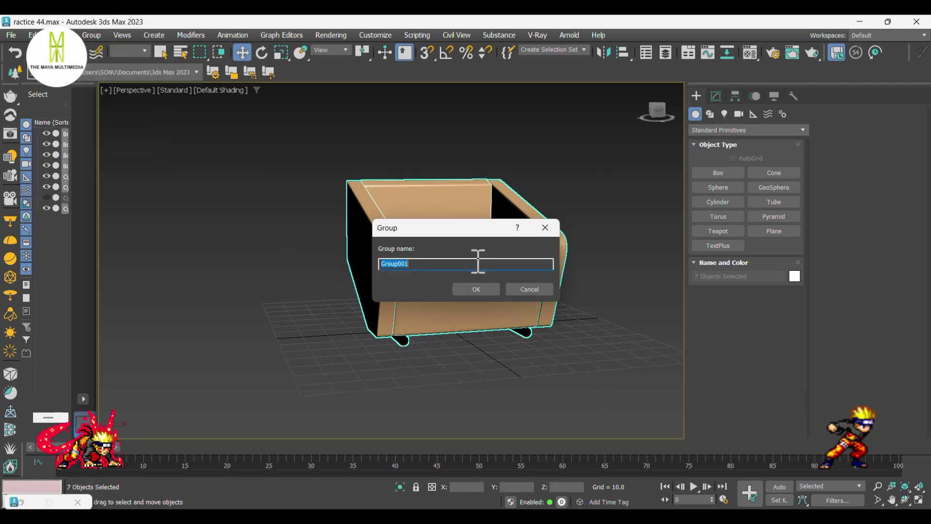
pyautogui.click(475, 289)
pyautogui.click(557, 339)
pyautogui.moveTo(557, 339); pyautogui.dragTo(528, 336, button='middle')
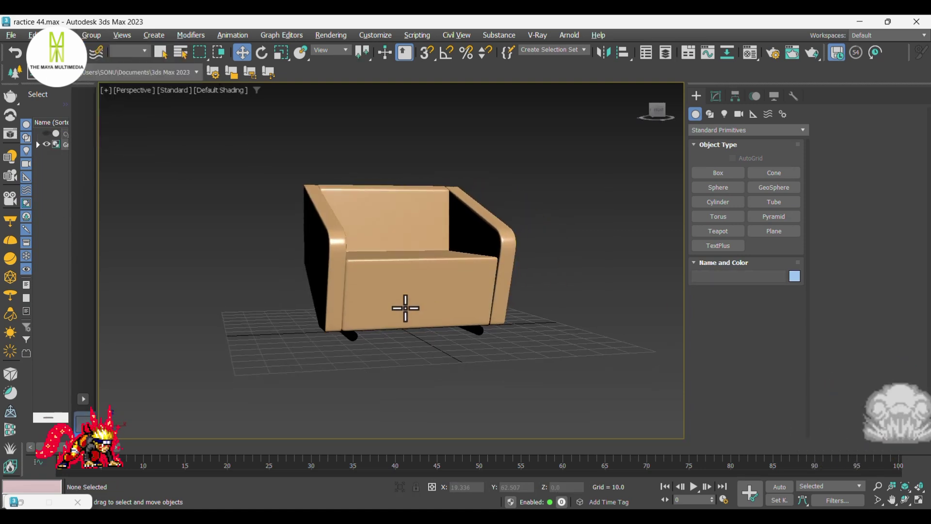
# Place a VRayLight of type Dome on the ground beside the chair and end light creation.
pyautogui.click(725, 115)
pyautogui.click(730, 131)
pyautogui.click(719, 140)
pyautogui.click(722, 170)
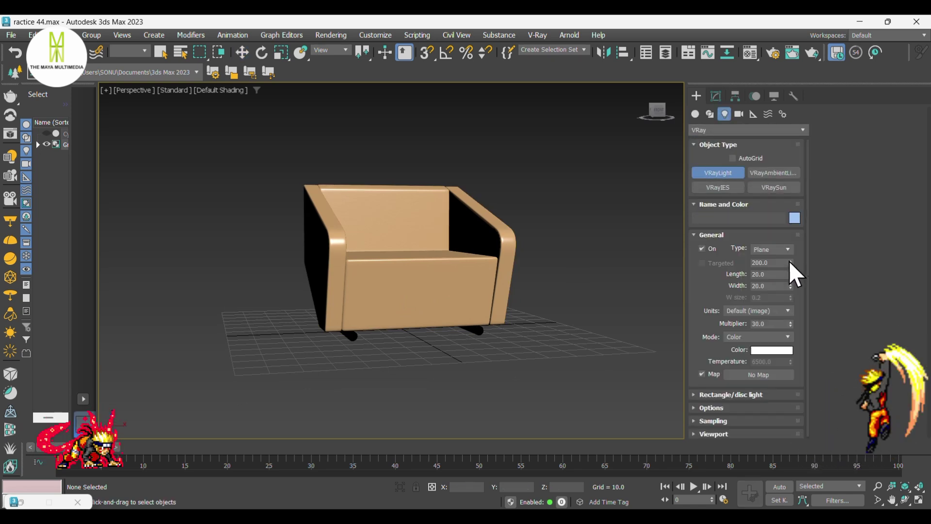
pyautogui.click(772, 251)
pyautogui.click(765, 267)
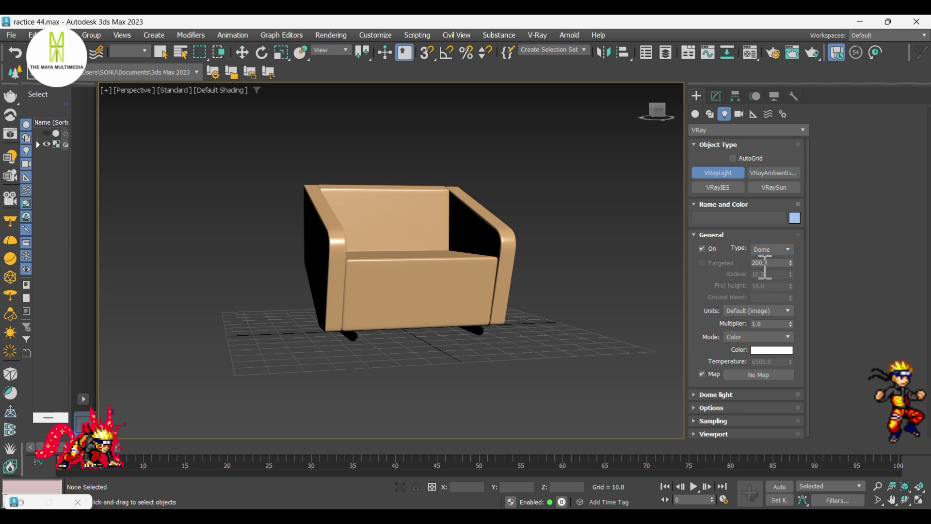
pyautogui.click(555, 304)
pyautogui.rightClick(555, 304)
# Frame the chair from the front at a low angle, render it with V-Ray, and view the whole rendered frame.
pyautogui.moveTo(593, 297); pyautogui.dragTo(455, 318, button='middle')
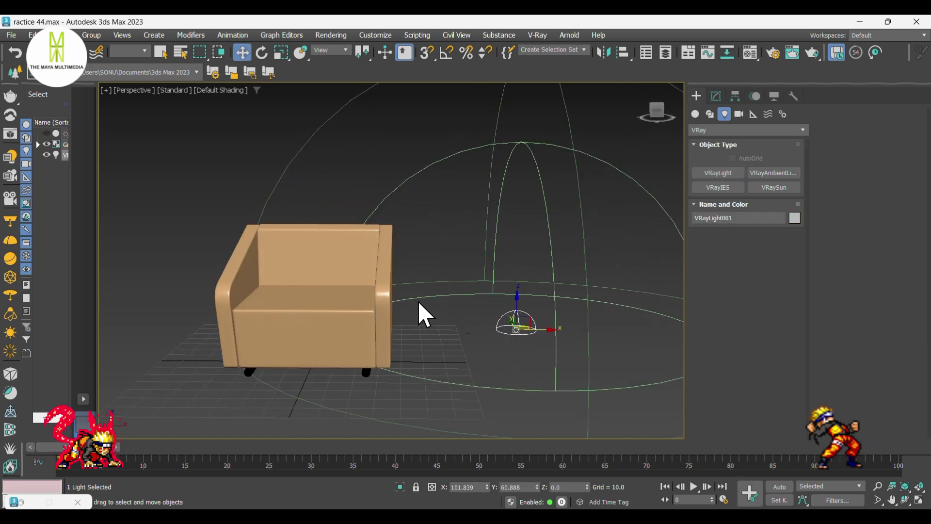
pyautogui.scroll(3, 412, 292)
pyautogui.moveTo(413, 294)
pyautogui.keyDown('alt'); pyautogui.mouseDown(button='middle')
pyautogui.moveTo(441, 268)
pyautogui.moveTo(422, 283)
pyautogui.mouseUp(button='middle'); pyautogui.keyUp('alt')
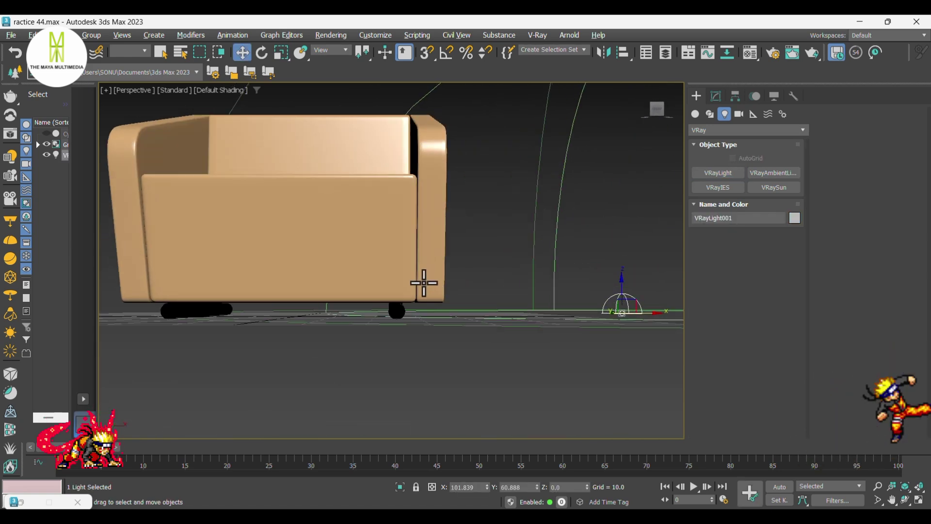
pyautogui.click(808, 58)
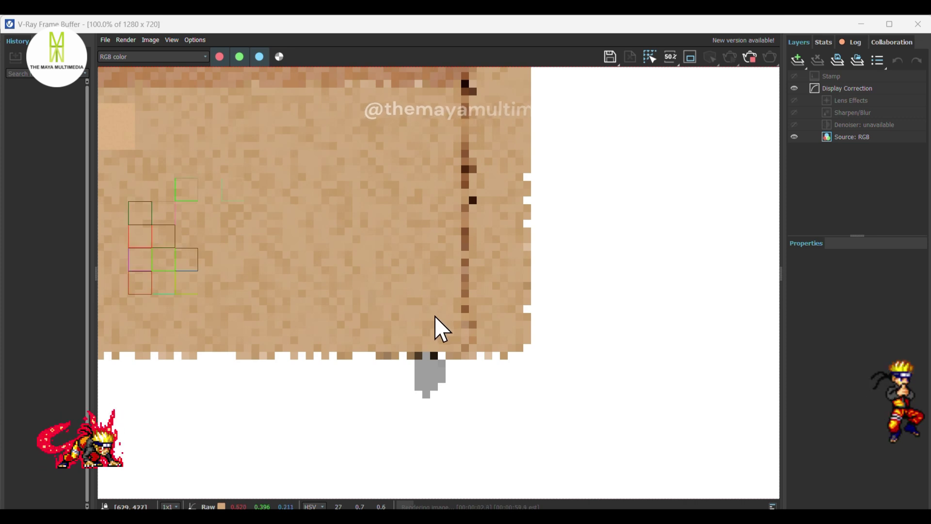
pyautogui.scroll(-1, 435, 316)
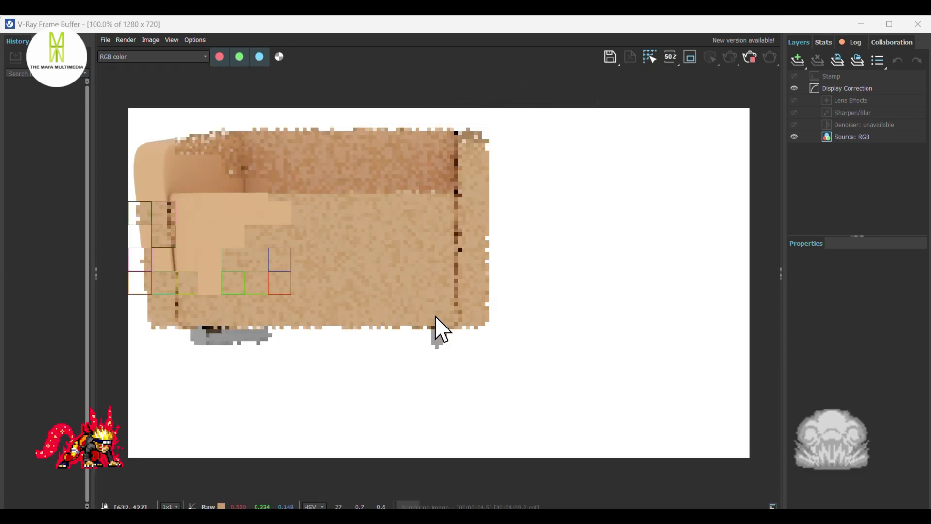